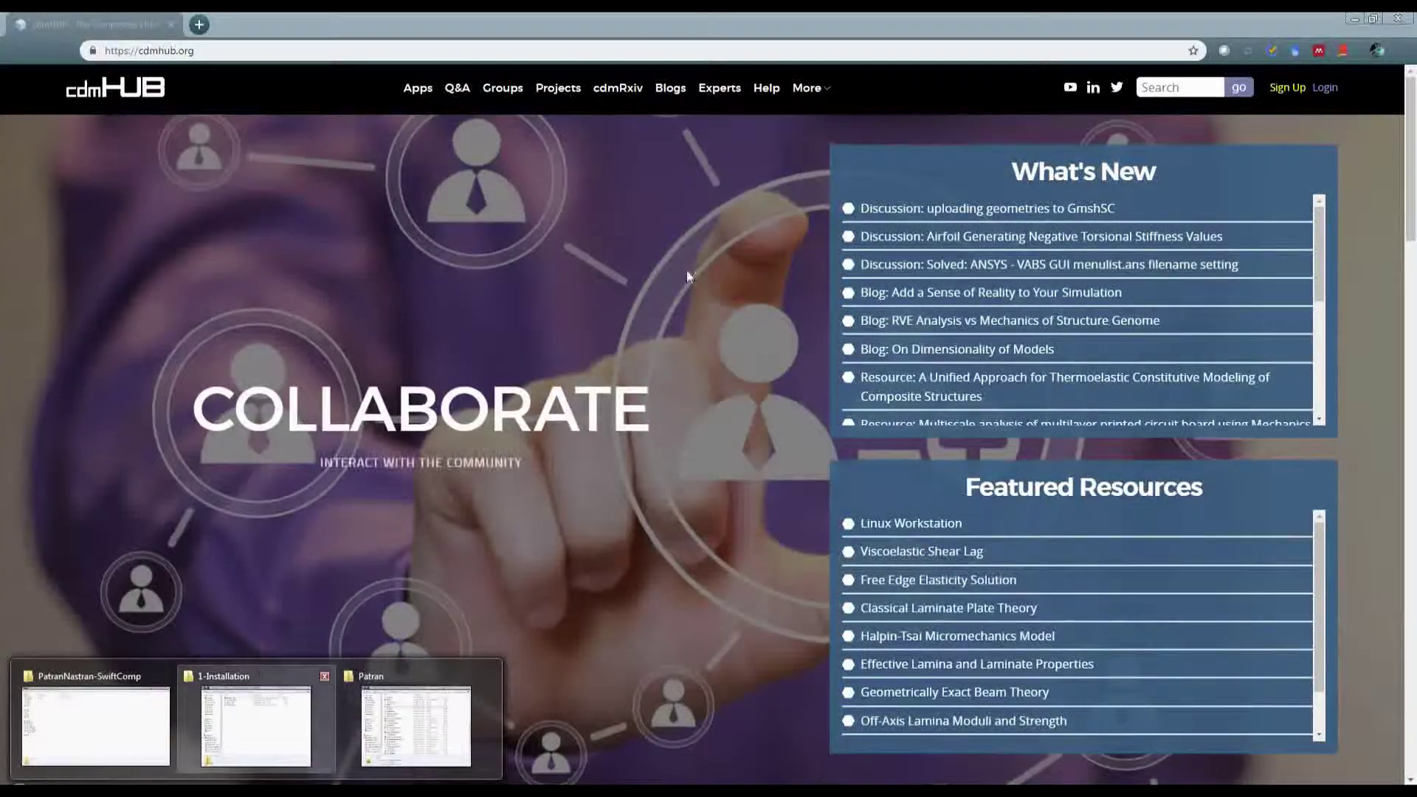
In the SwiftComp files window, go up to PatranNastran-SwiftComp and open the sc_src folder.
left_click(256, 719)
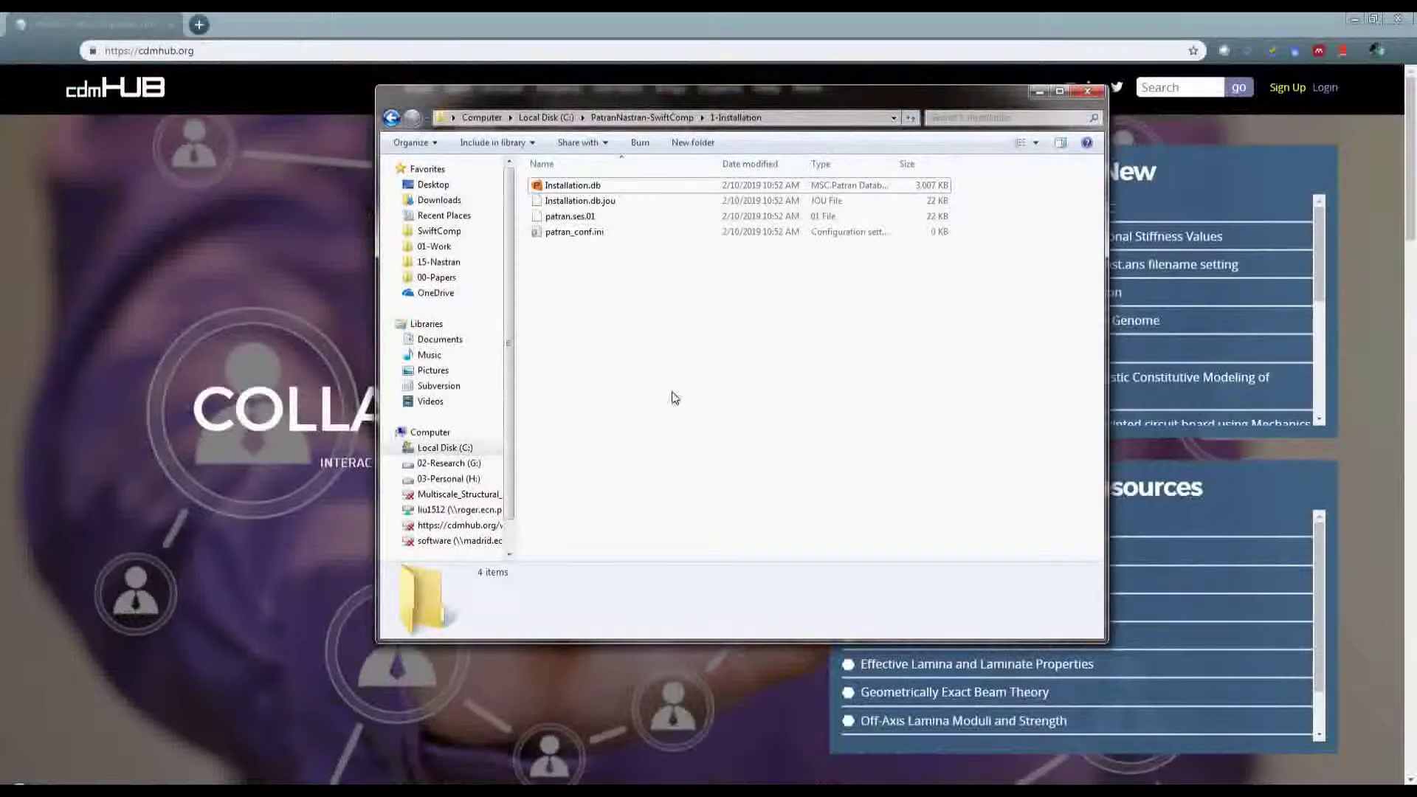
left_click(643, 117)
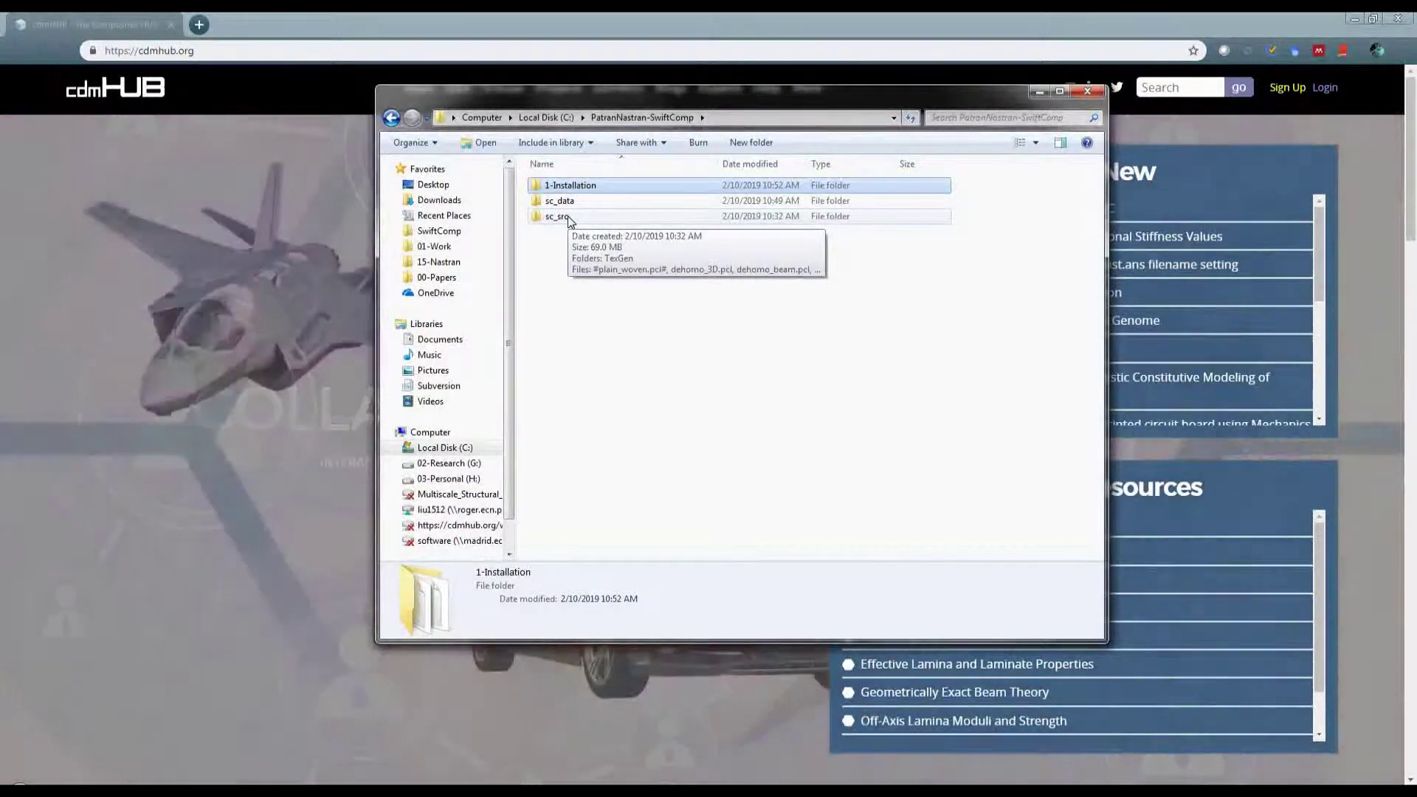
left_click(569, 217)
key("Return")
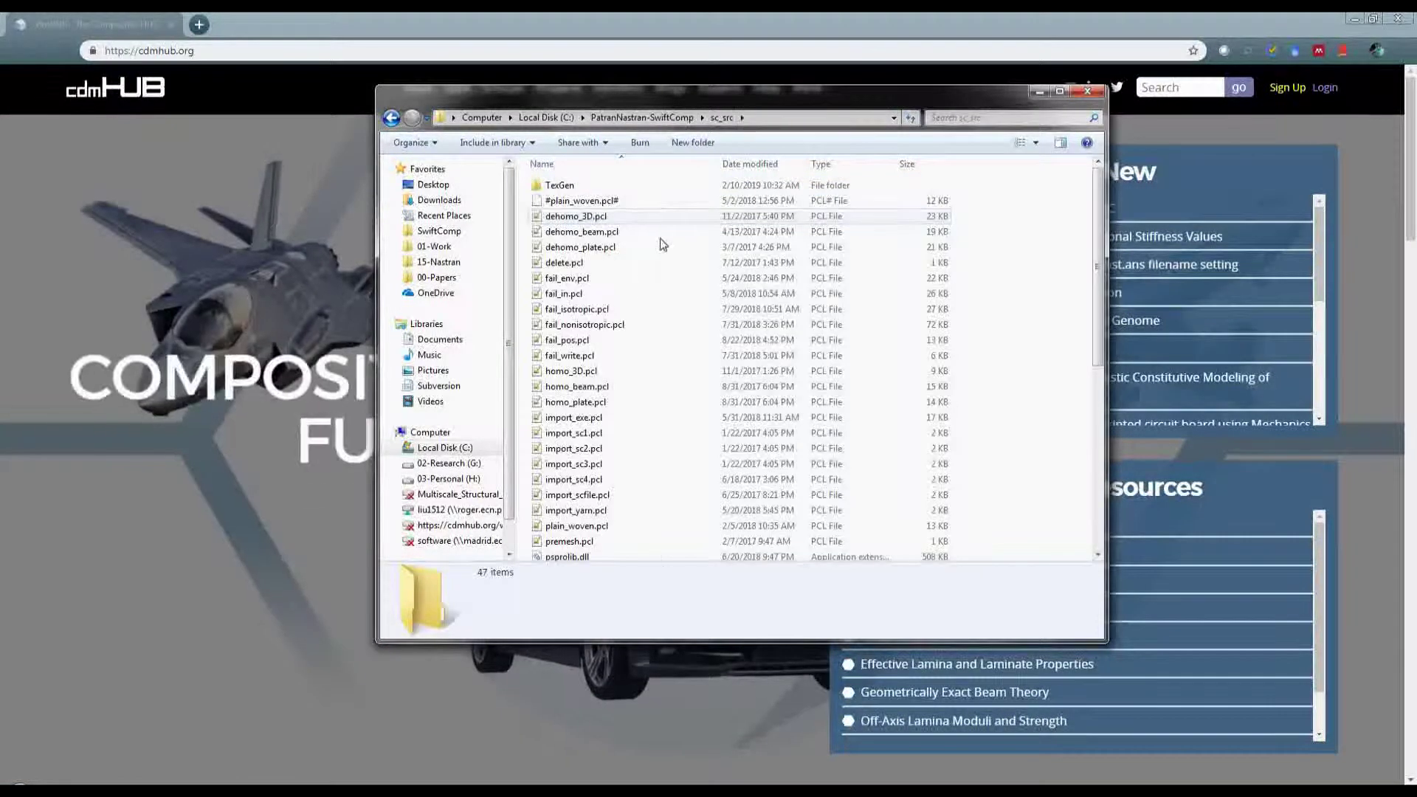
scroll(617, 325, "down", 7)
scroll(771, 340, "up", 6)
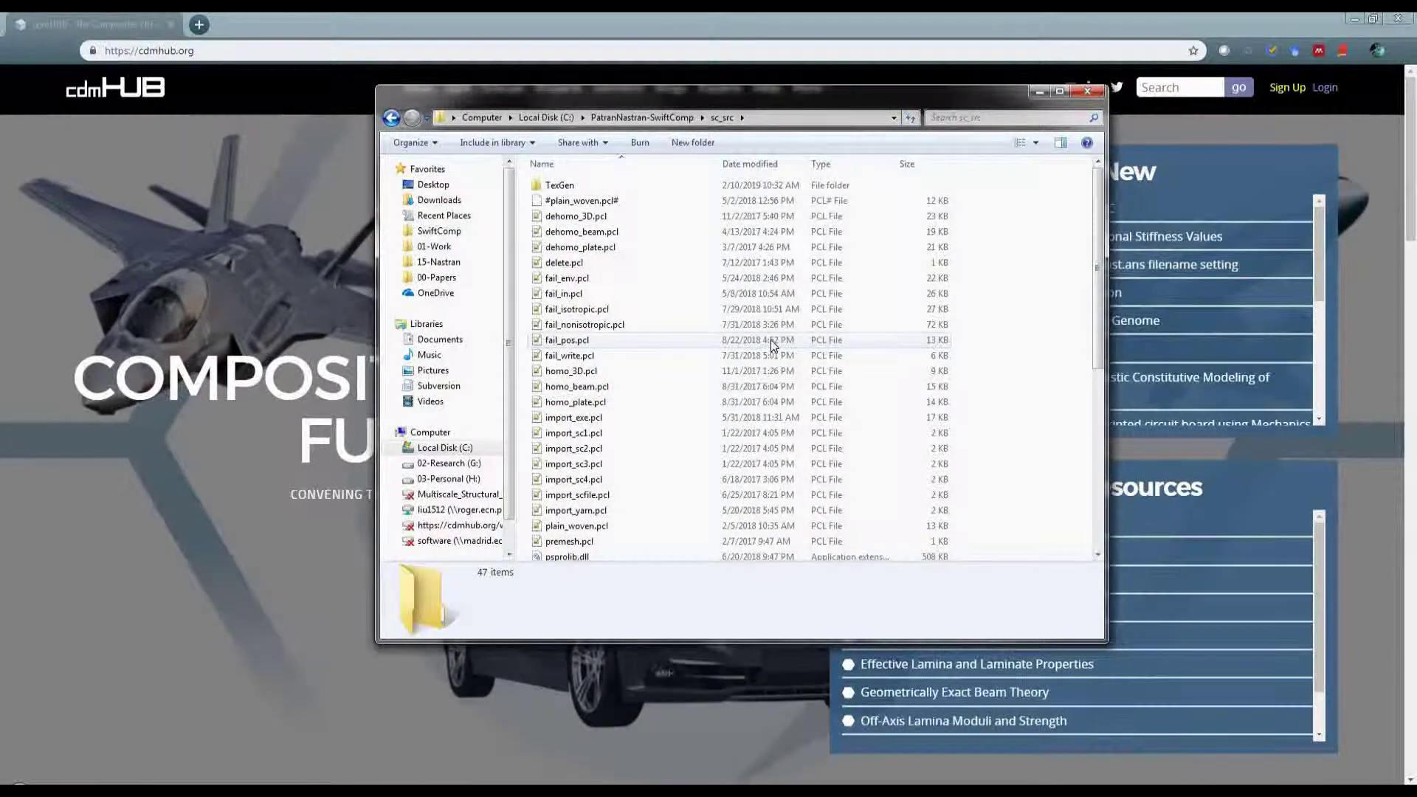
scroll(738, 376, "down", 8)
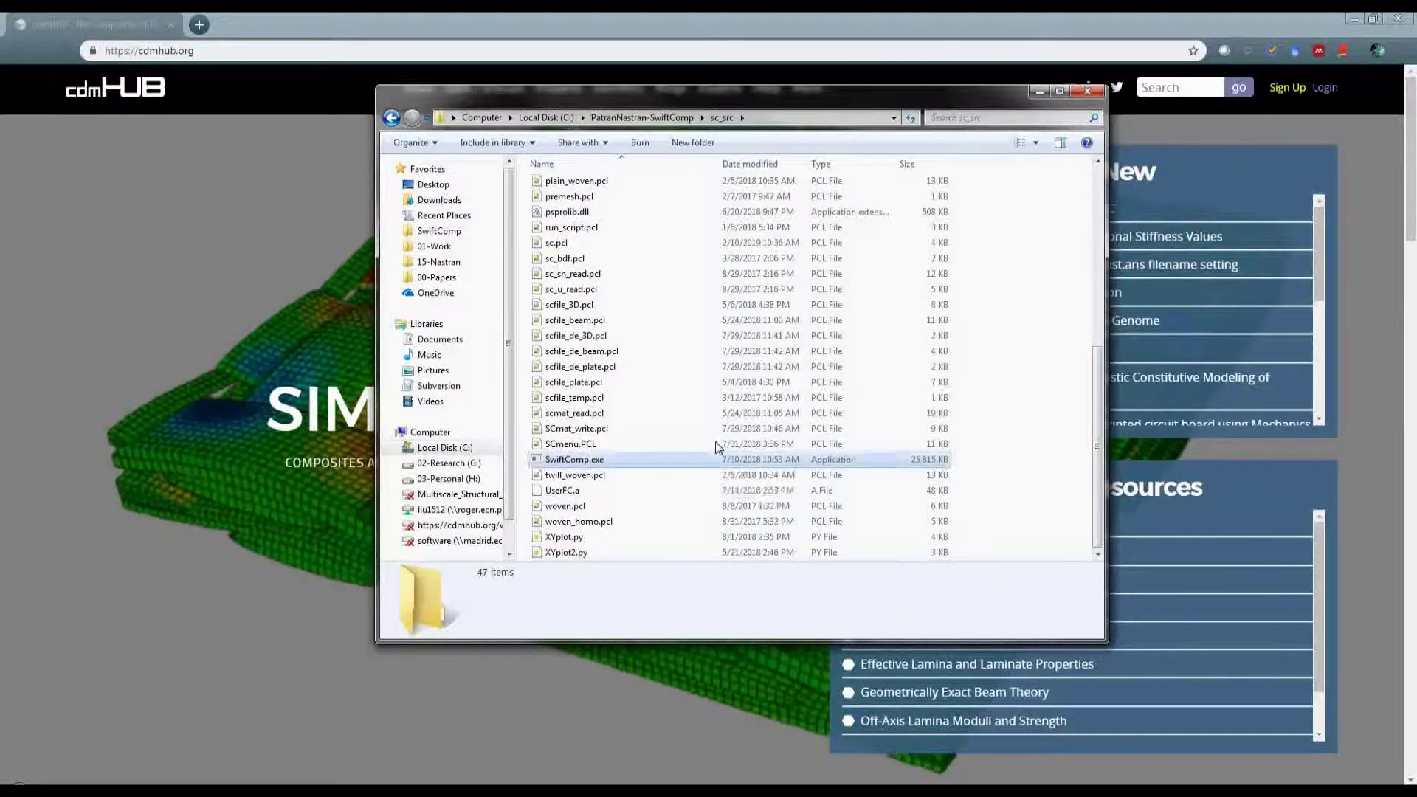
Inspect the details of SwiftComp.exe, UserFC.a and psprolib.dll in sc_src.
left_click(653, 461)
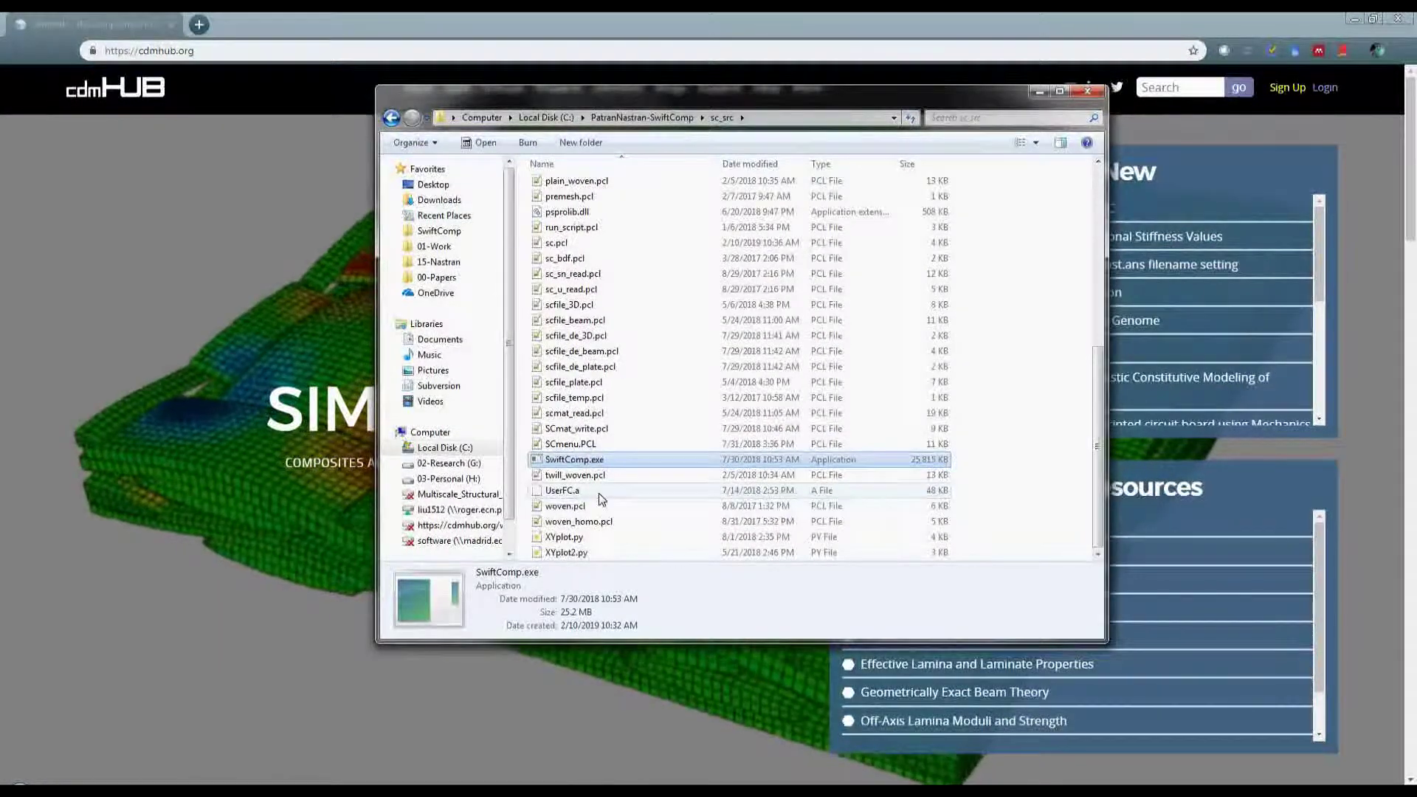
left_click(690, 490)
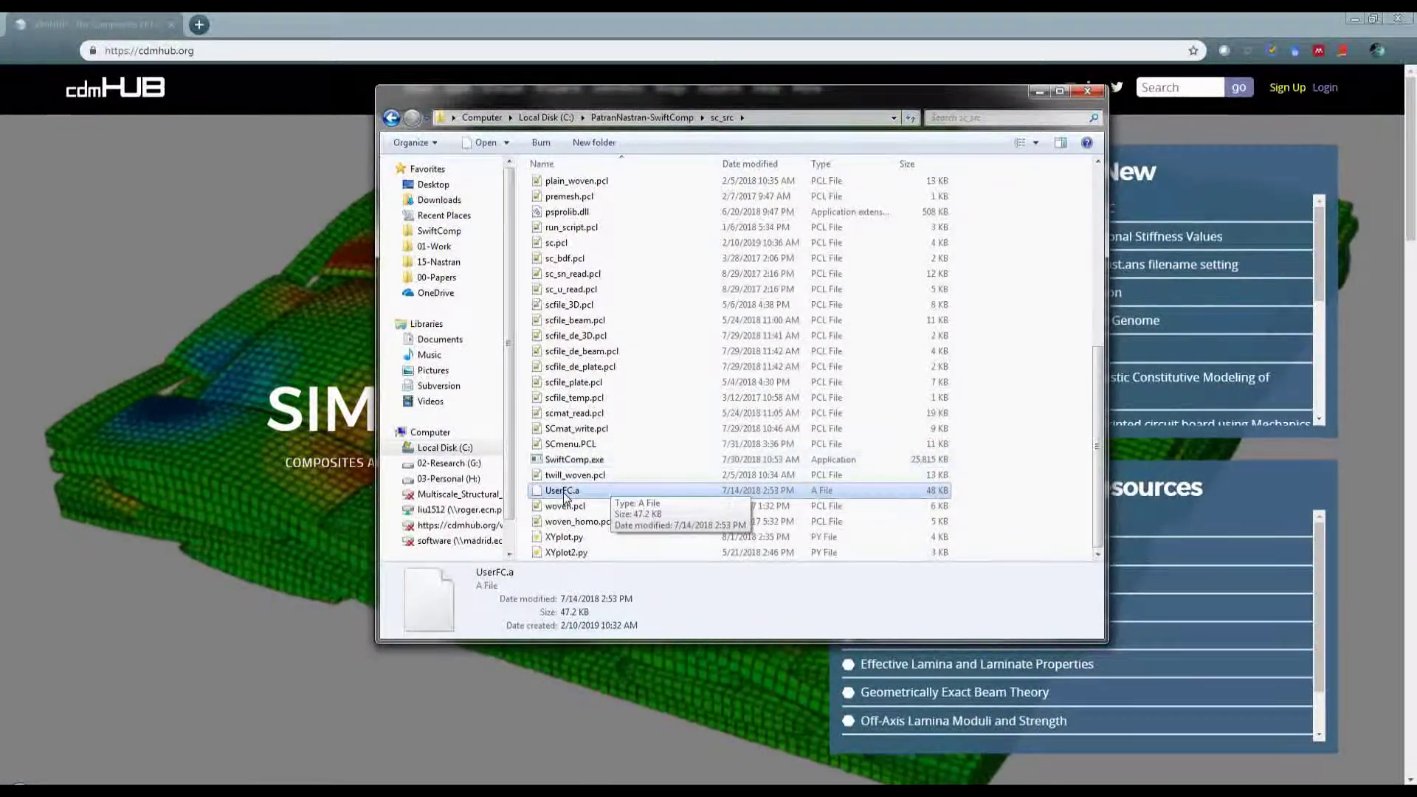
scroll(648, 385, "up", 1)
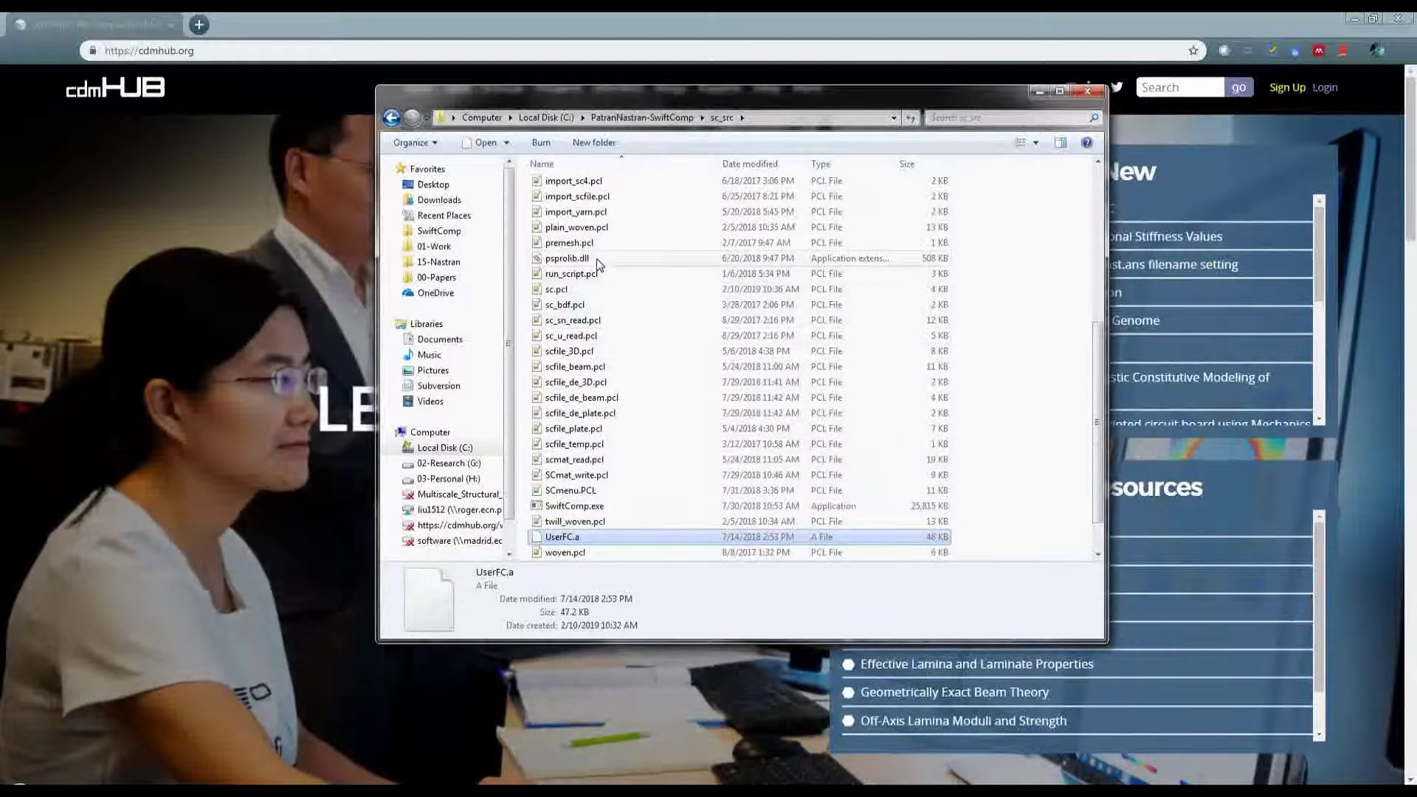
left_click(687, 252)
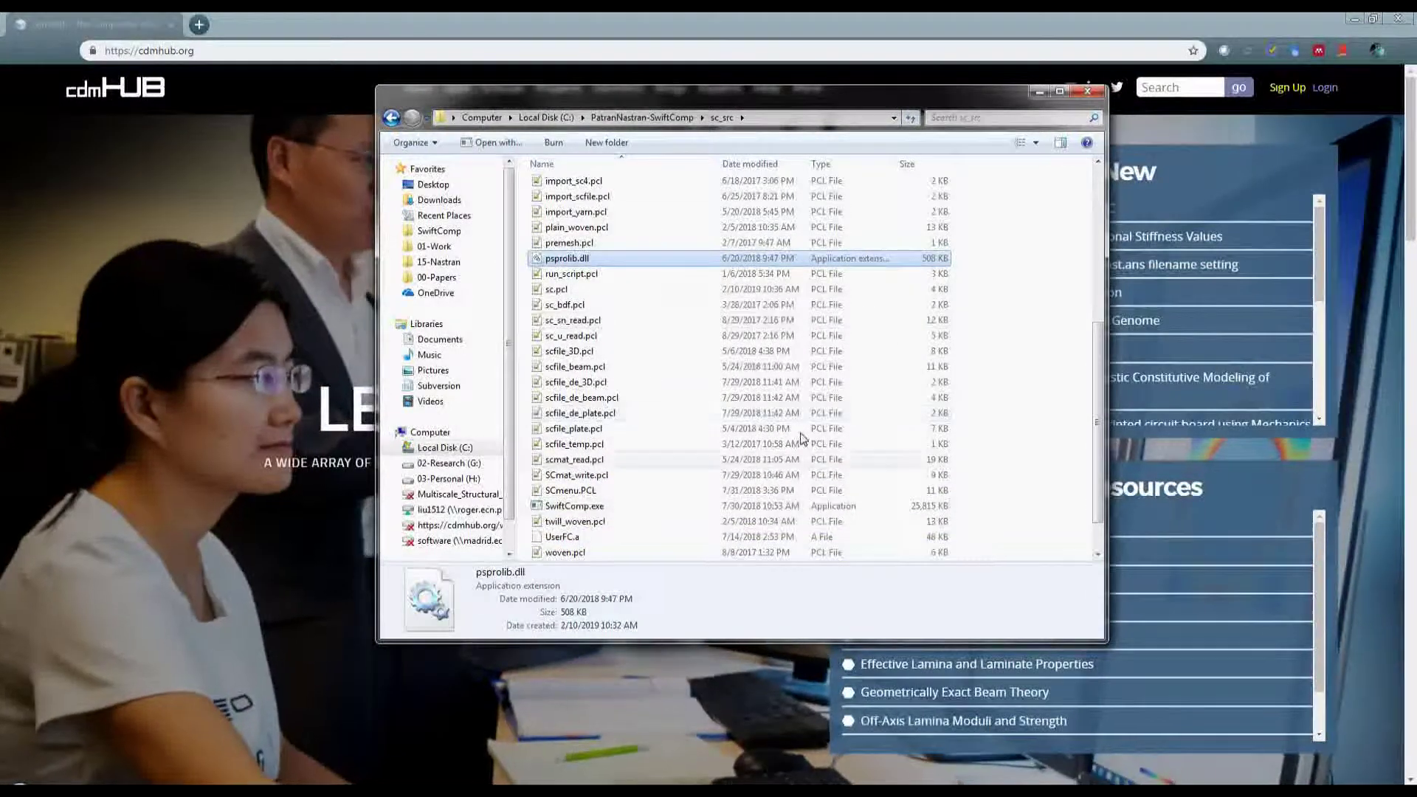
scroll(639, 472, "down", 1)
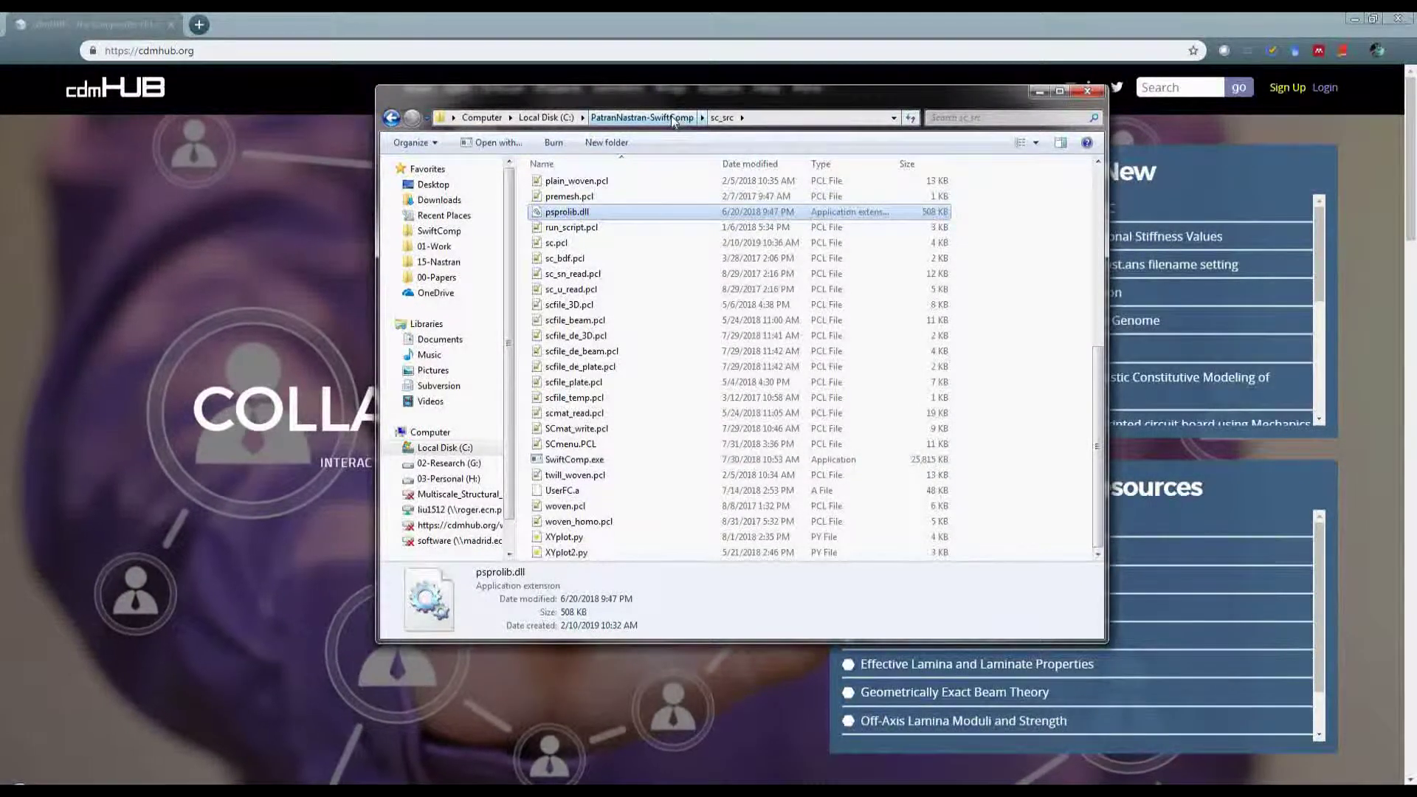
Return to PatranNastran-SwiftComp, select sc_data, then switch to the Patran folder's Explorer window.
left_click(671, 115)
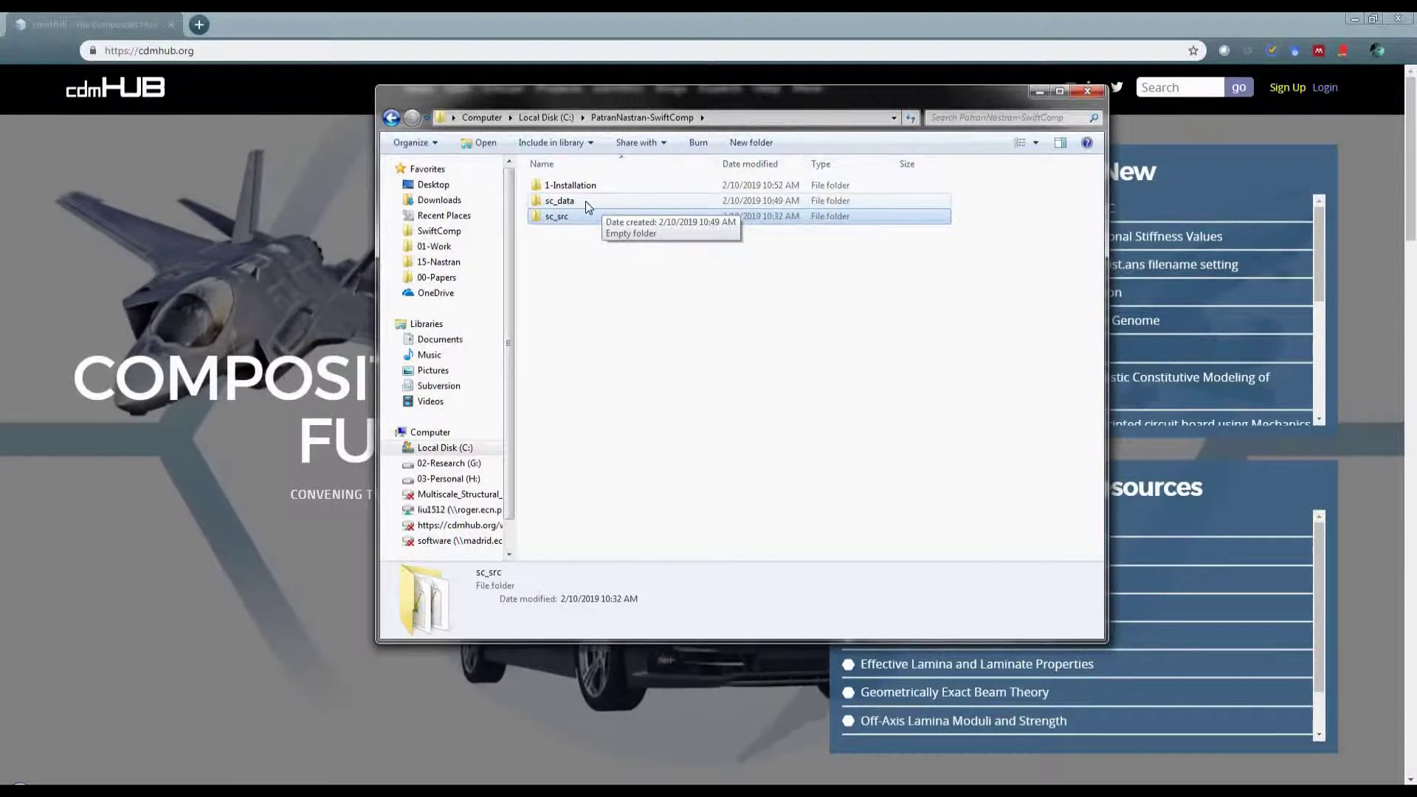
left_click(586, 201)
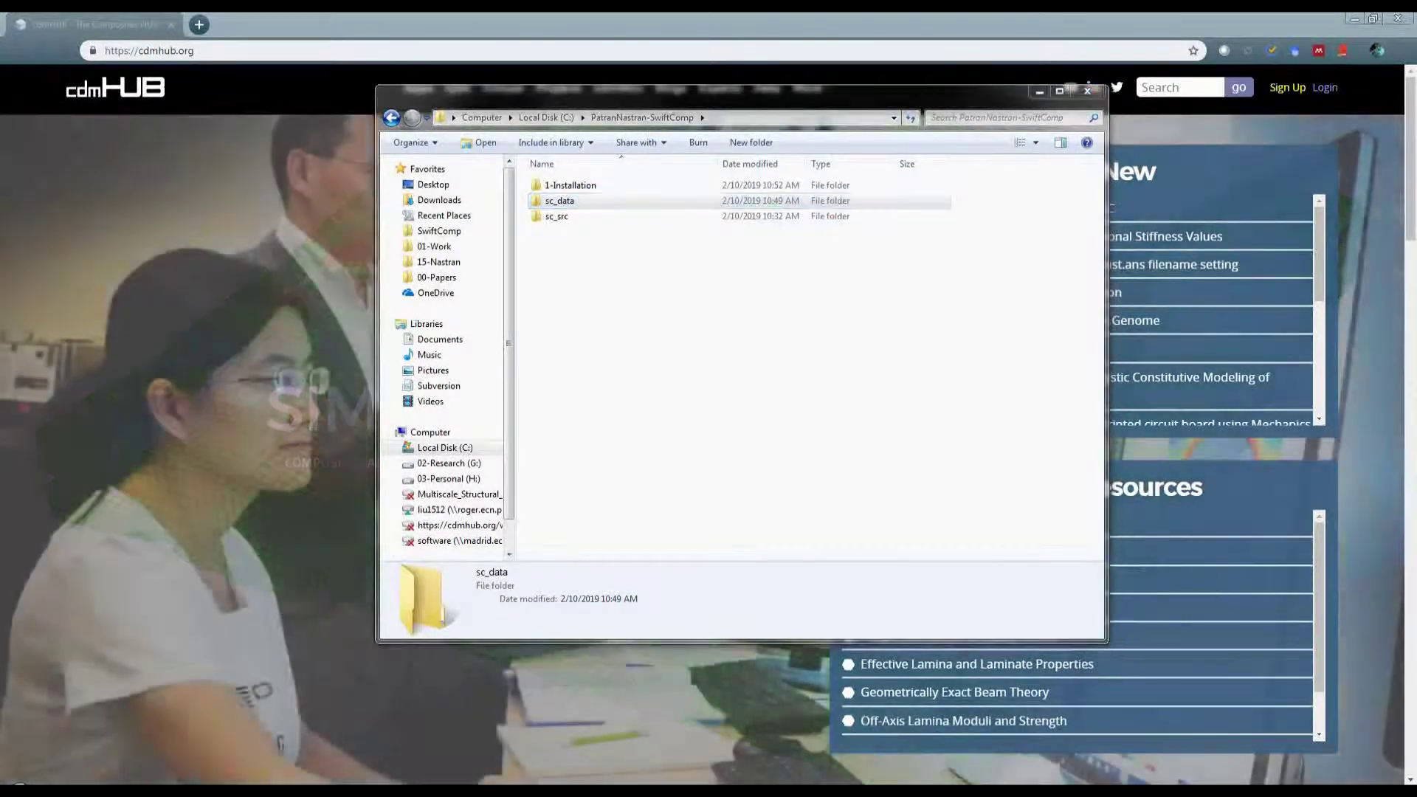
left_click(256, 791)
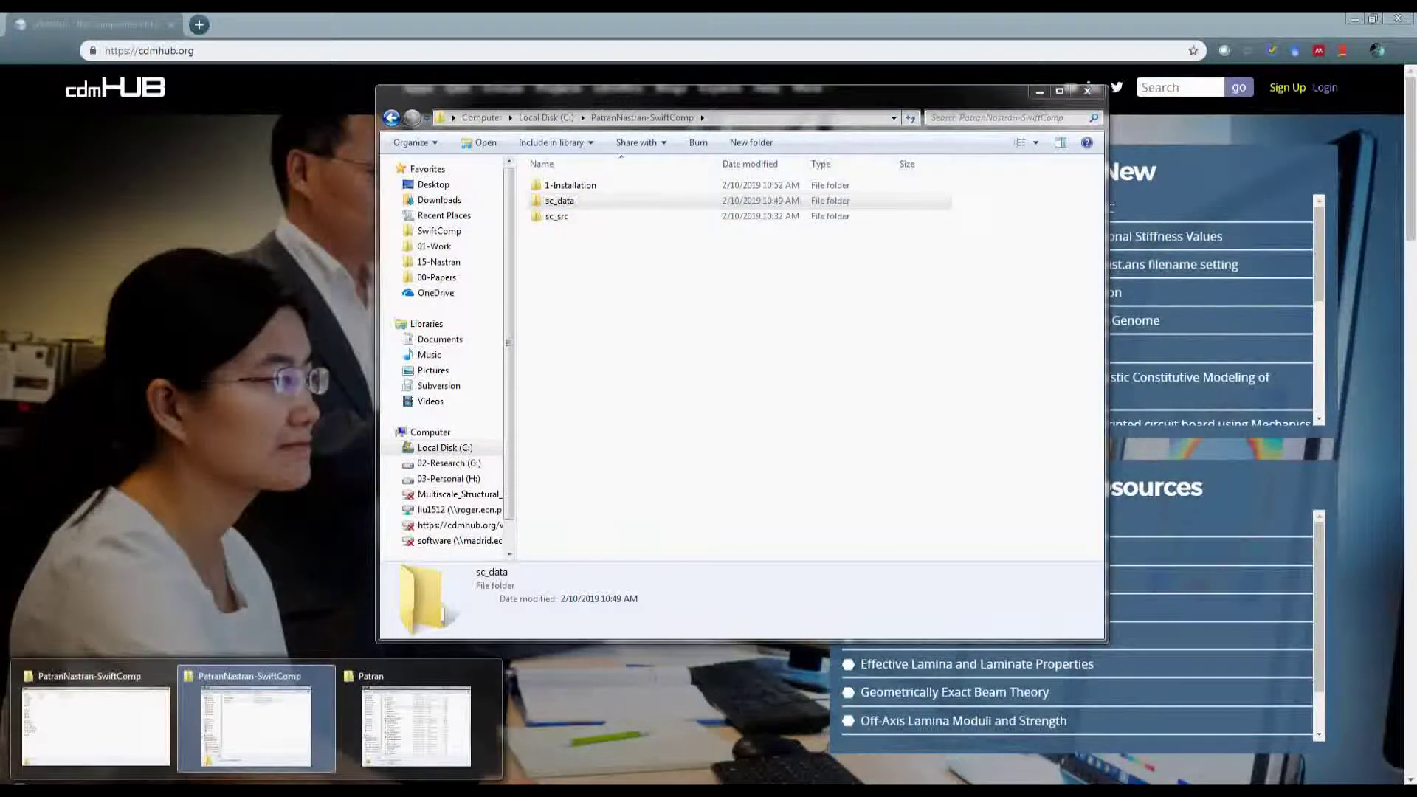
left_click(415, 725)
Browse to MSC_Nastran_and_Patran_Student_Editions\20171\Patran and bring up init.pcl's context menu.
left_click(634, 137)
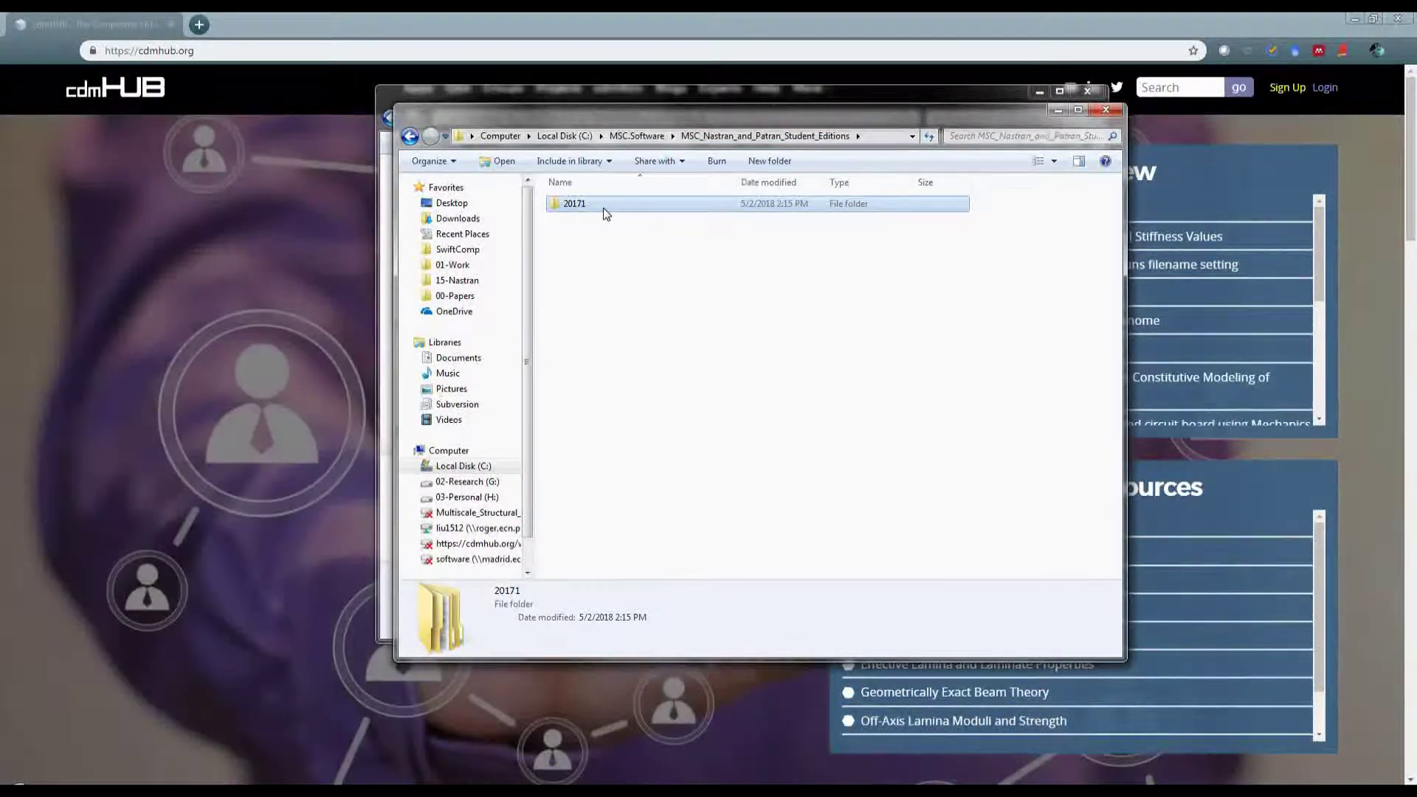
double_click(604, 207)
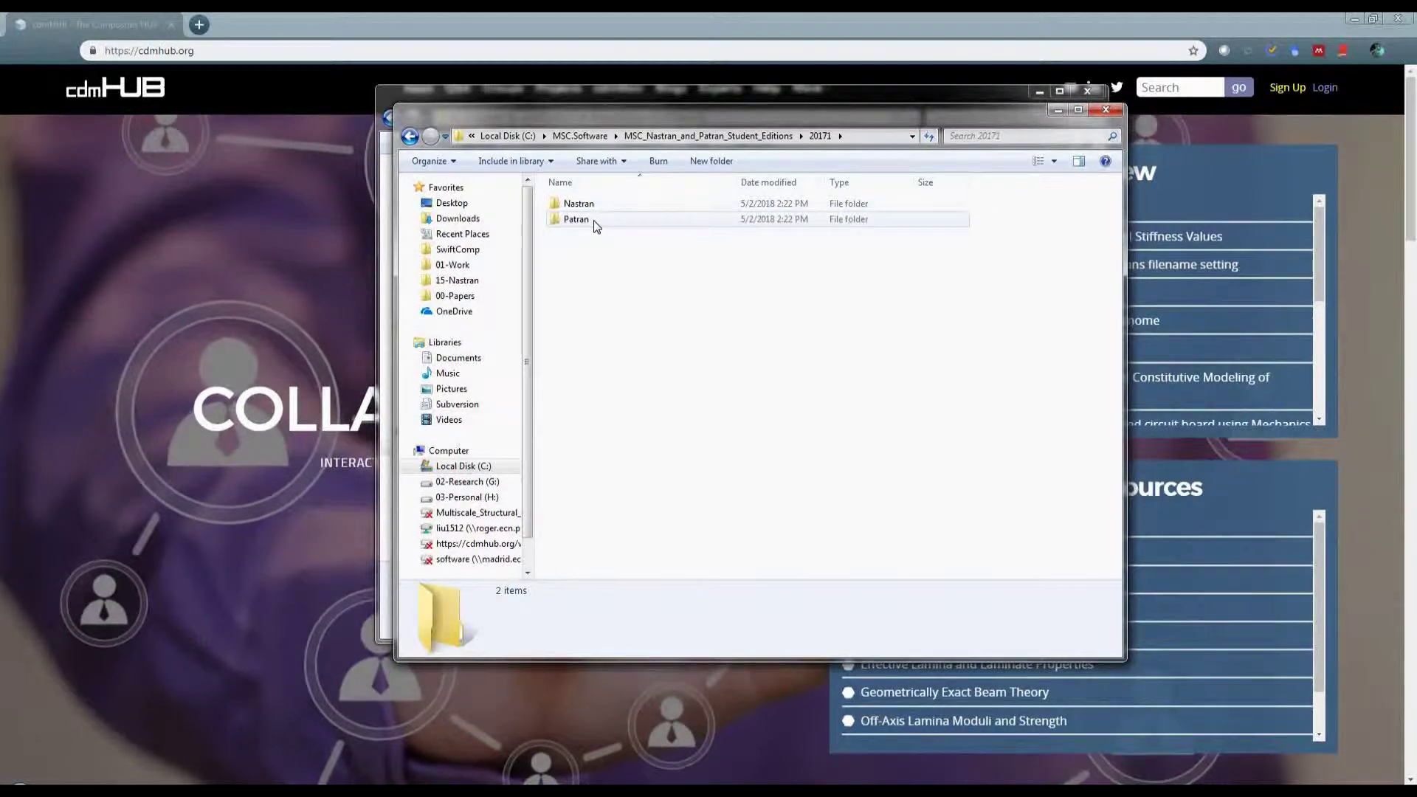
double_click(594, 221)
scroll(657, 300, "down", 8)
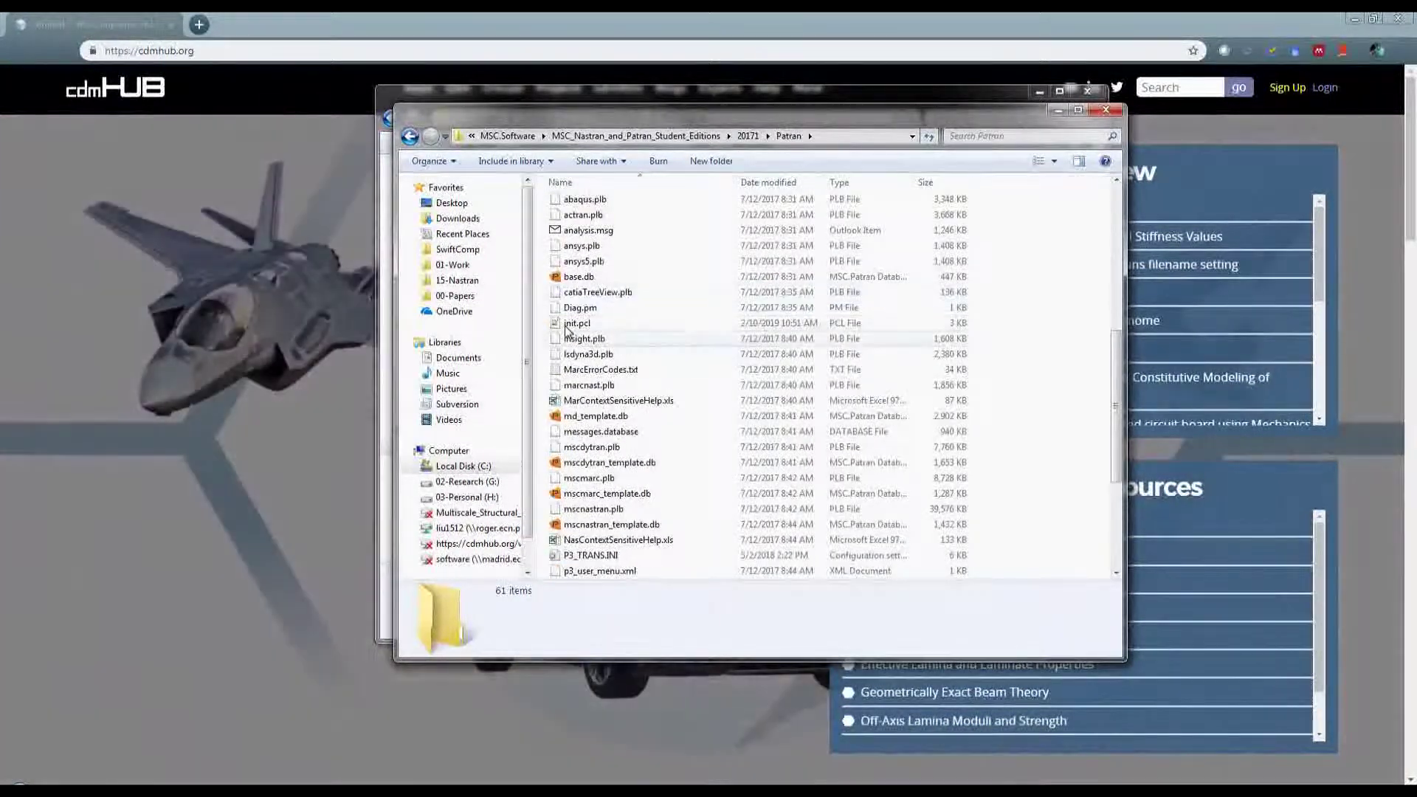
left_click(567, 328)
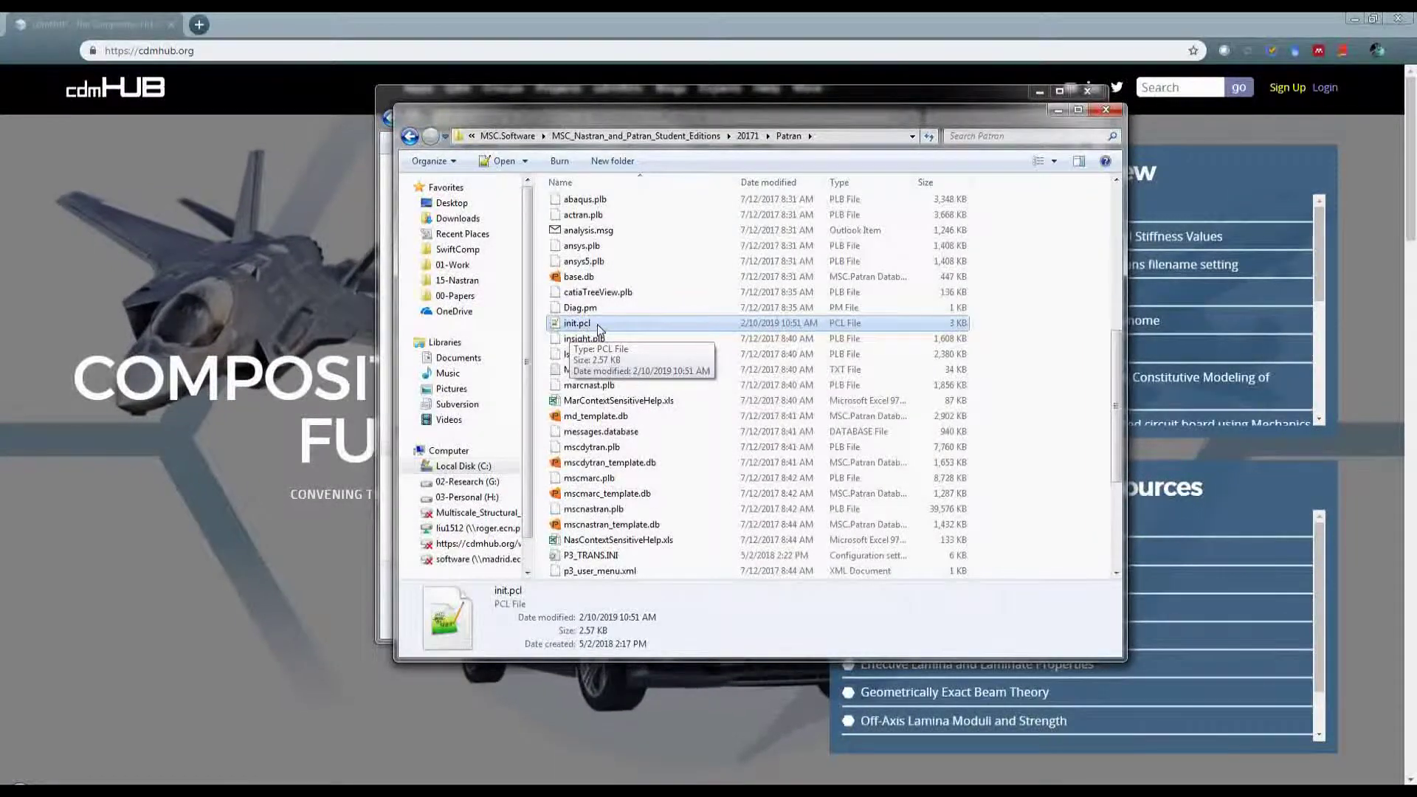
right_click(597, 329)
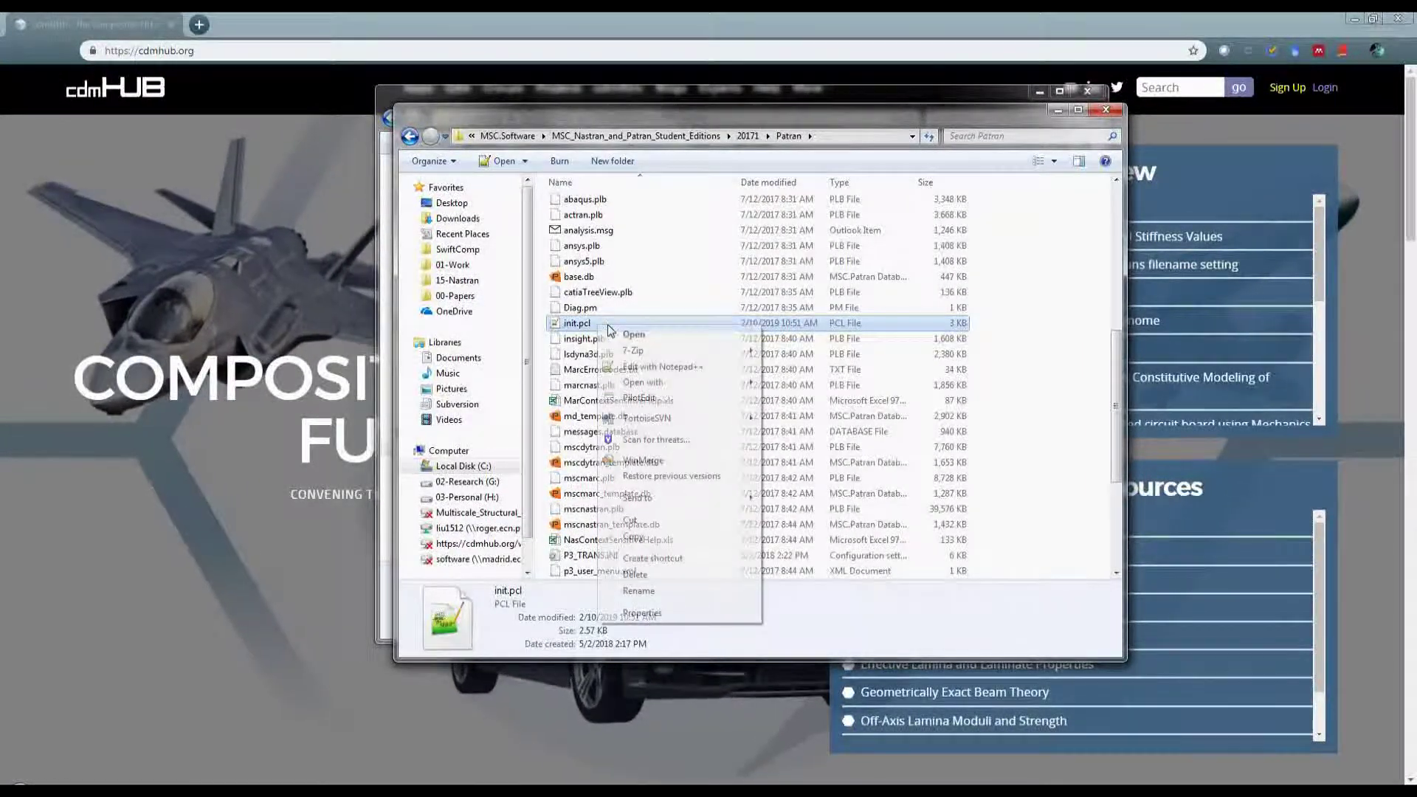
Edit init.pcl in Notepad++ so line 99 reads file_add_path(0,"c:\PatranNastran-SwiftComp\sc_src"), old path commented out.
left_click(637, 369)
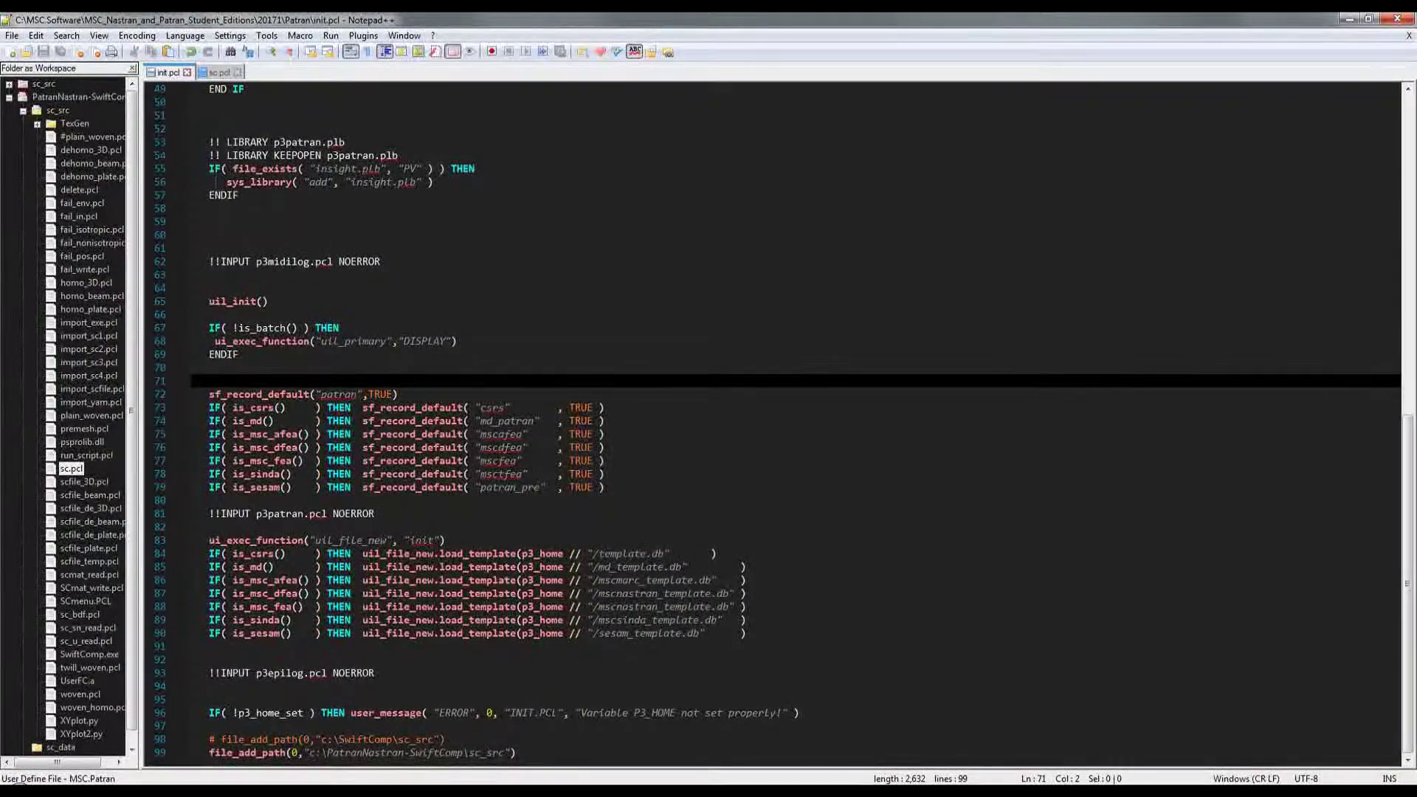
left_click(197, 288)
scroll(738, 436, "up", 9)
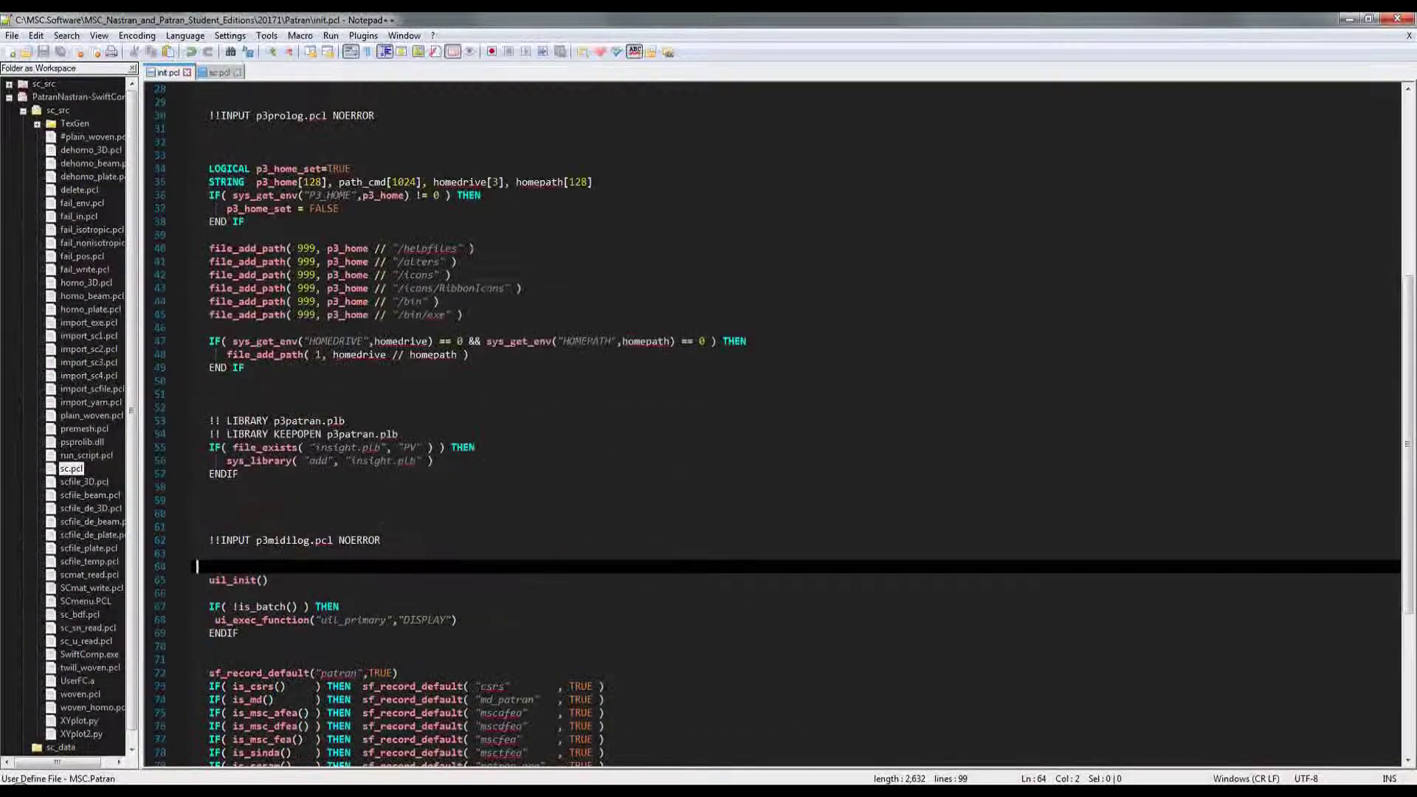
scroll(738, 435, "down", 7)
scroll(738, 436, "down", 2)
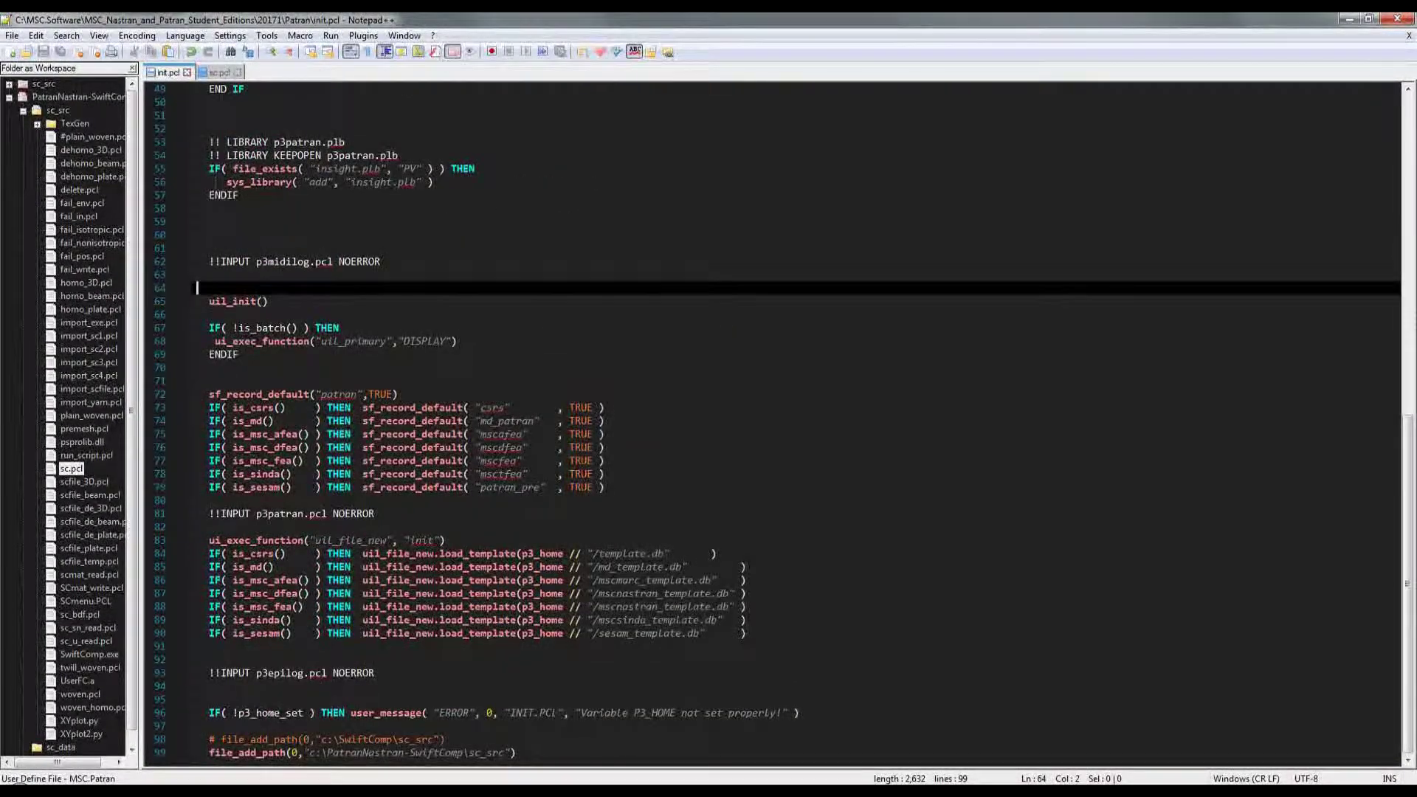
left_click(517, 752)
left_click_drag(231, 754, 209, 756)
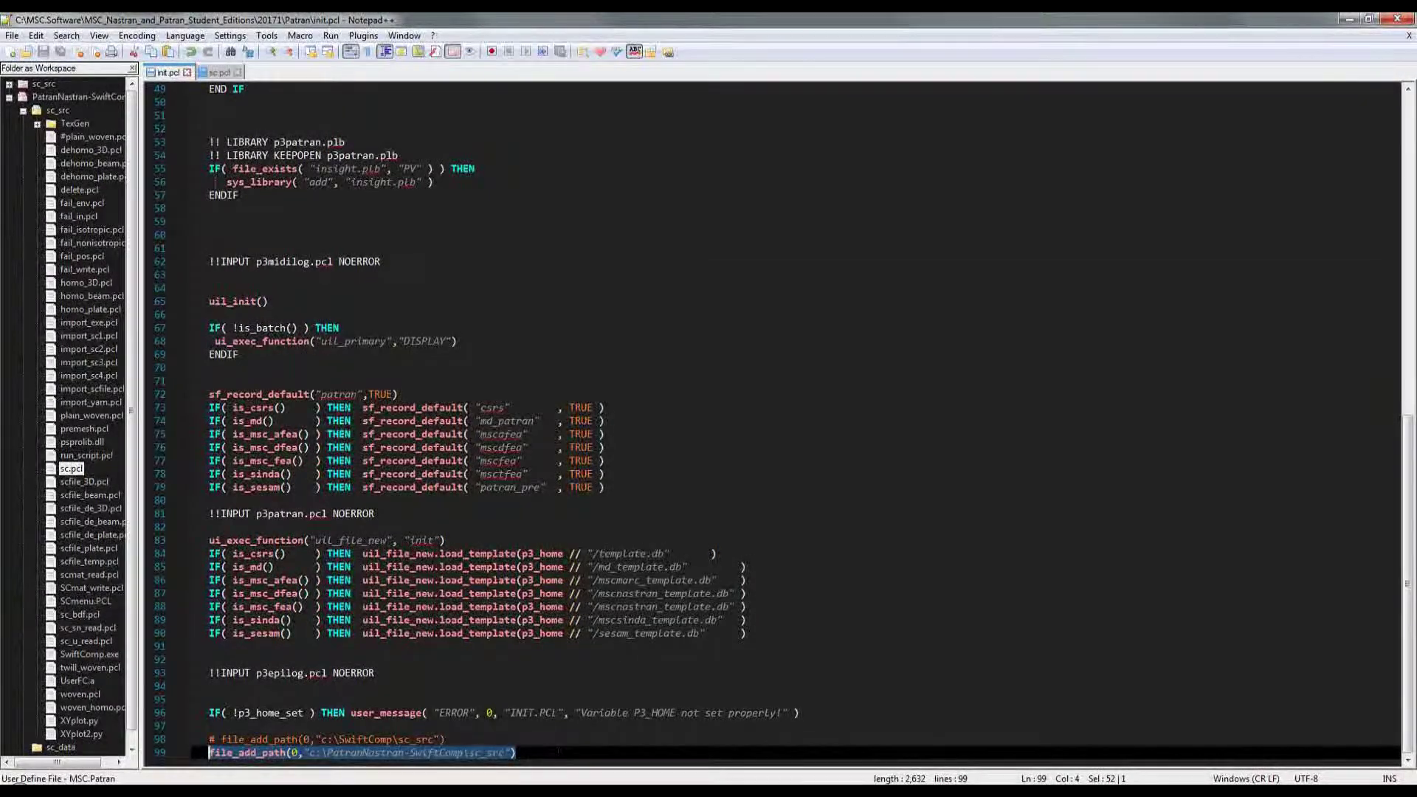
left_click(474, 753)
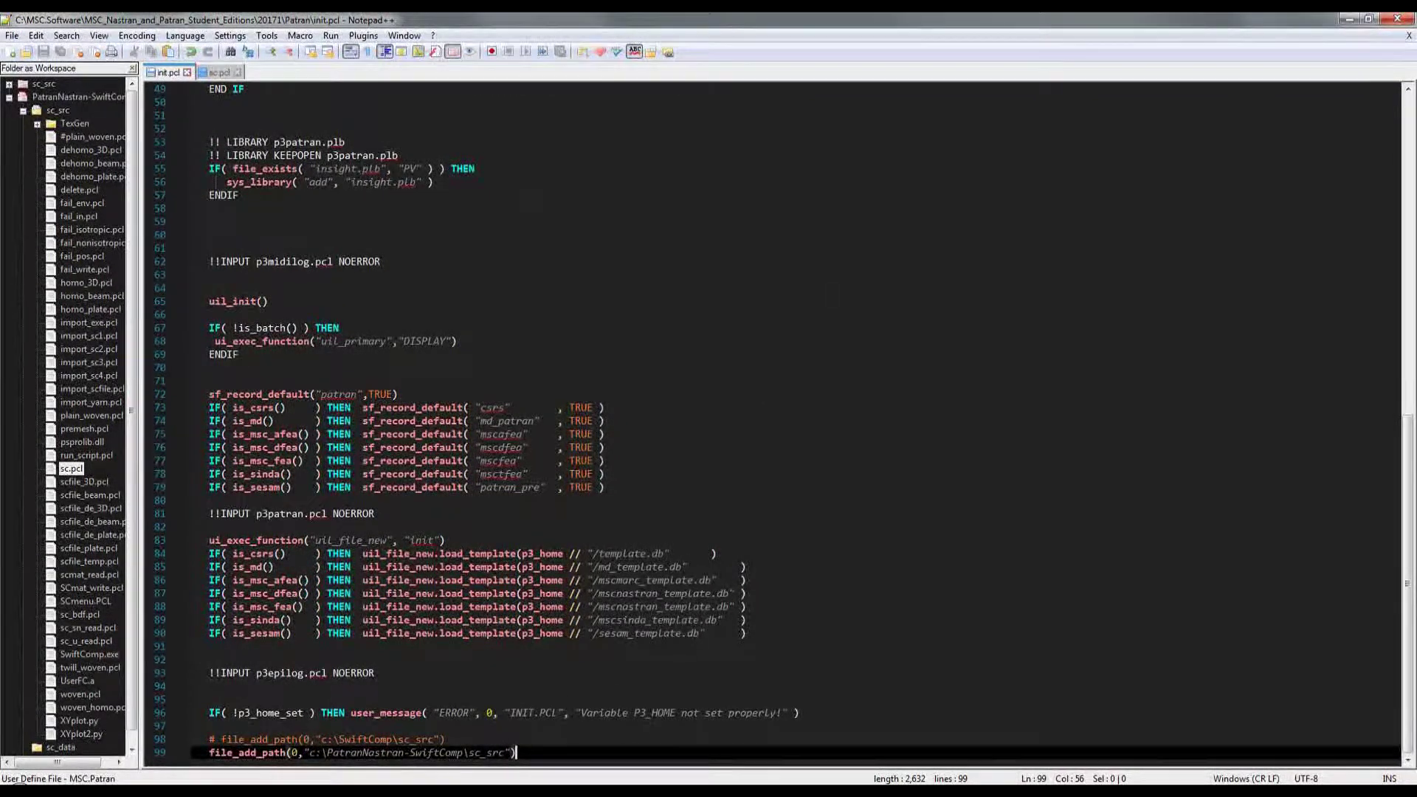
Minimize Notepad++ and open sc.pcl from PatranNastran-SwiftComp\sc_src for editing.
left_click(1347, 19)
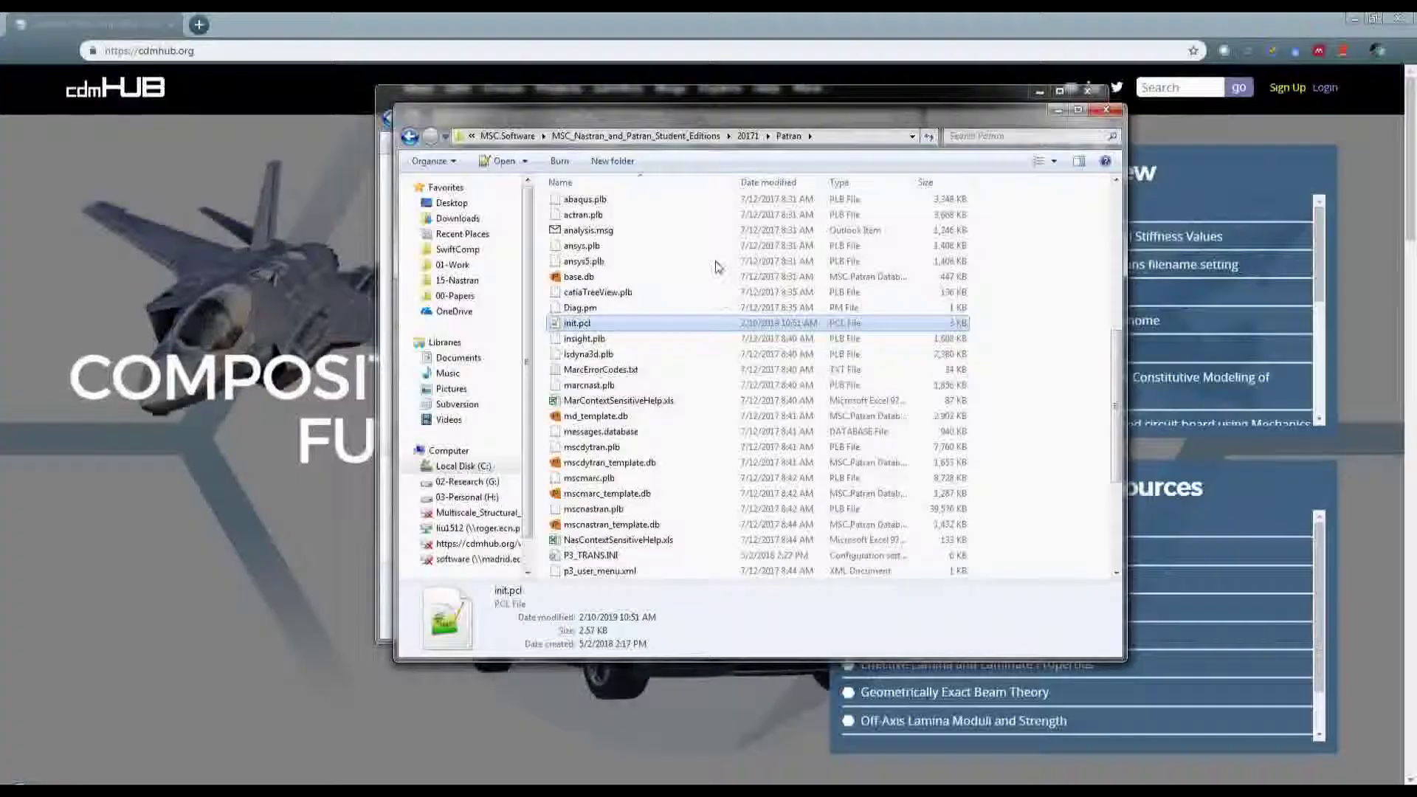
key("alt+Left")
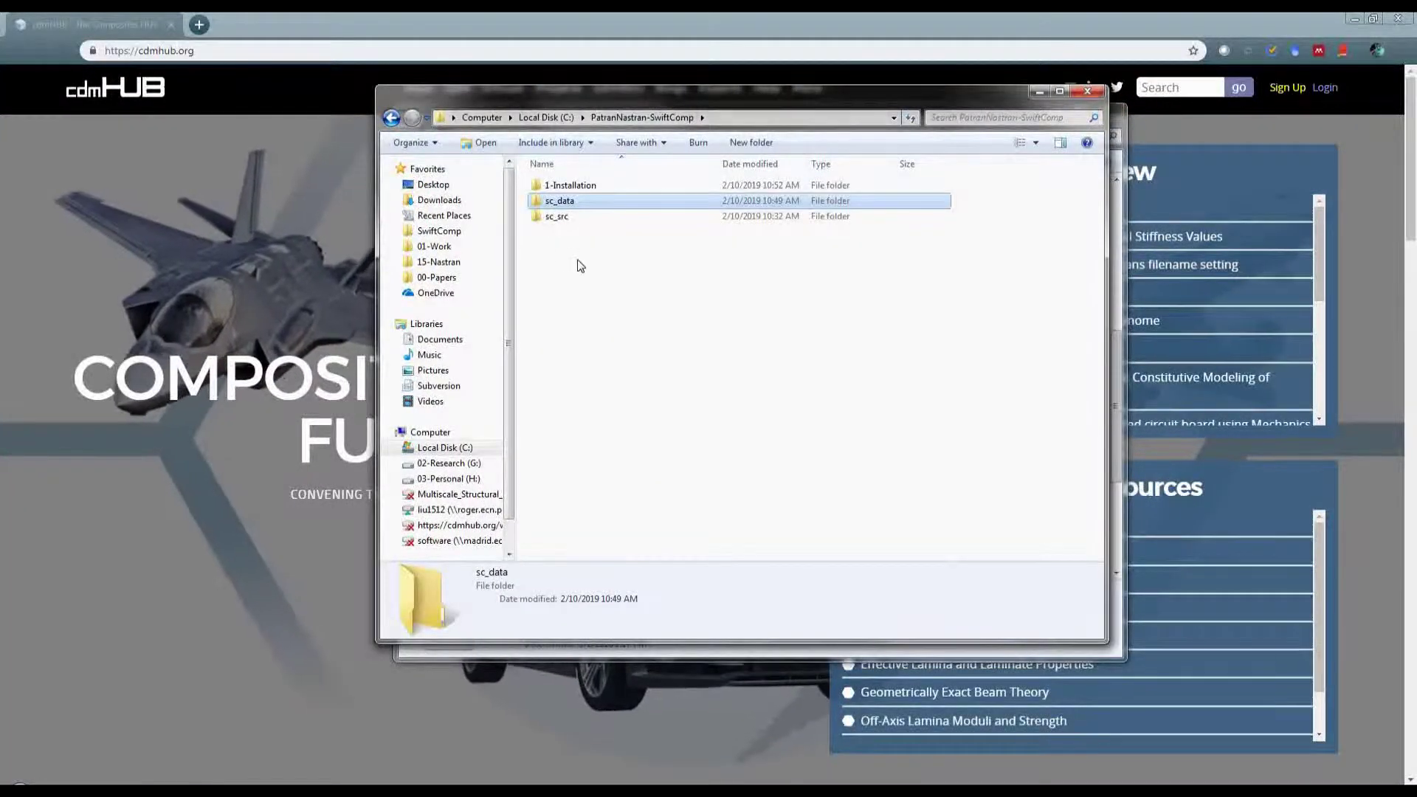
double_click(557, 216)
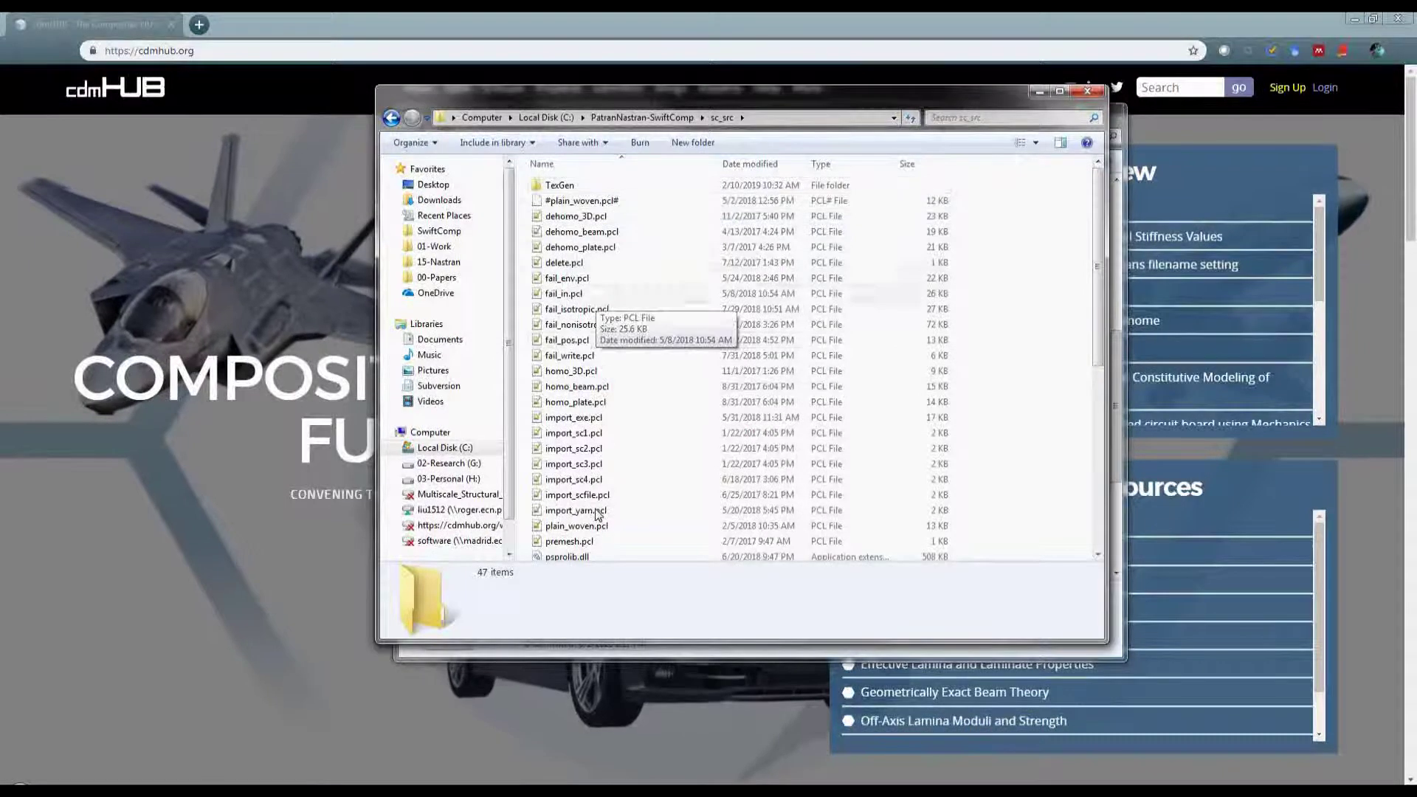
left_click(583, 325)
scroll(602, 310, "down", 7)
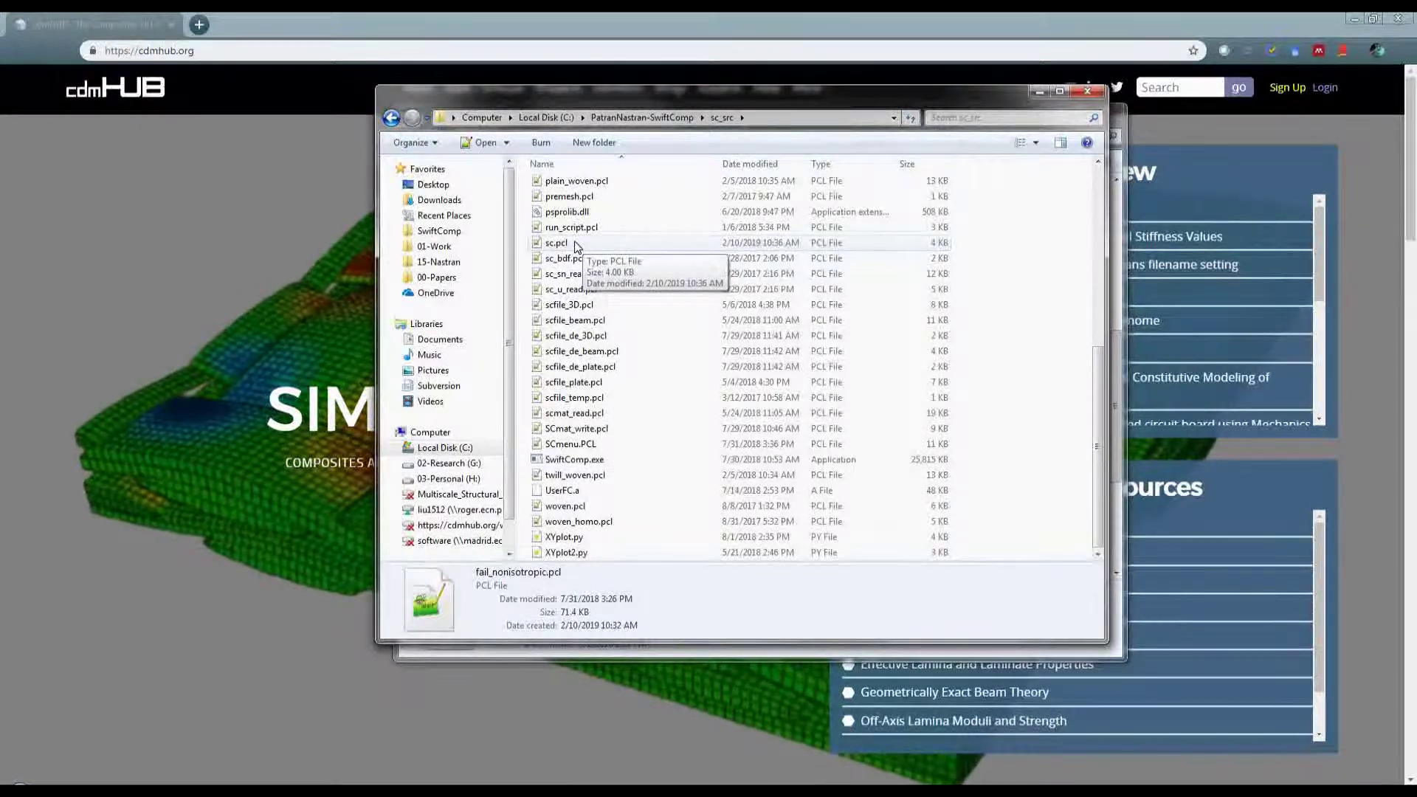
double_click(576, 246)
left_click(352, 408)
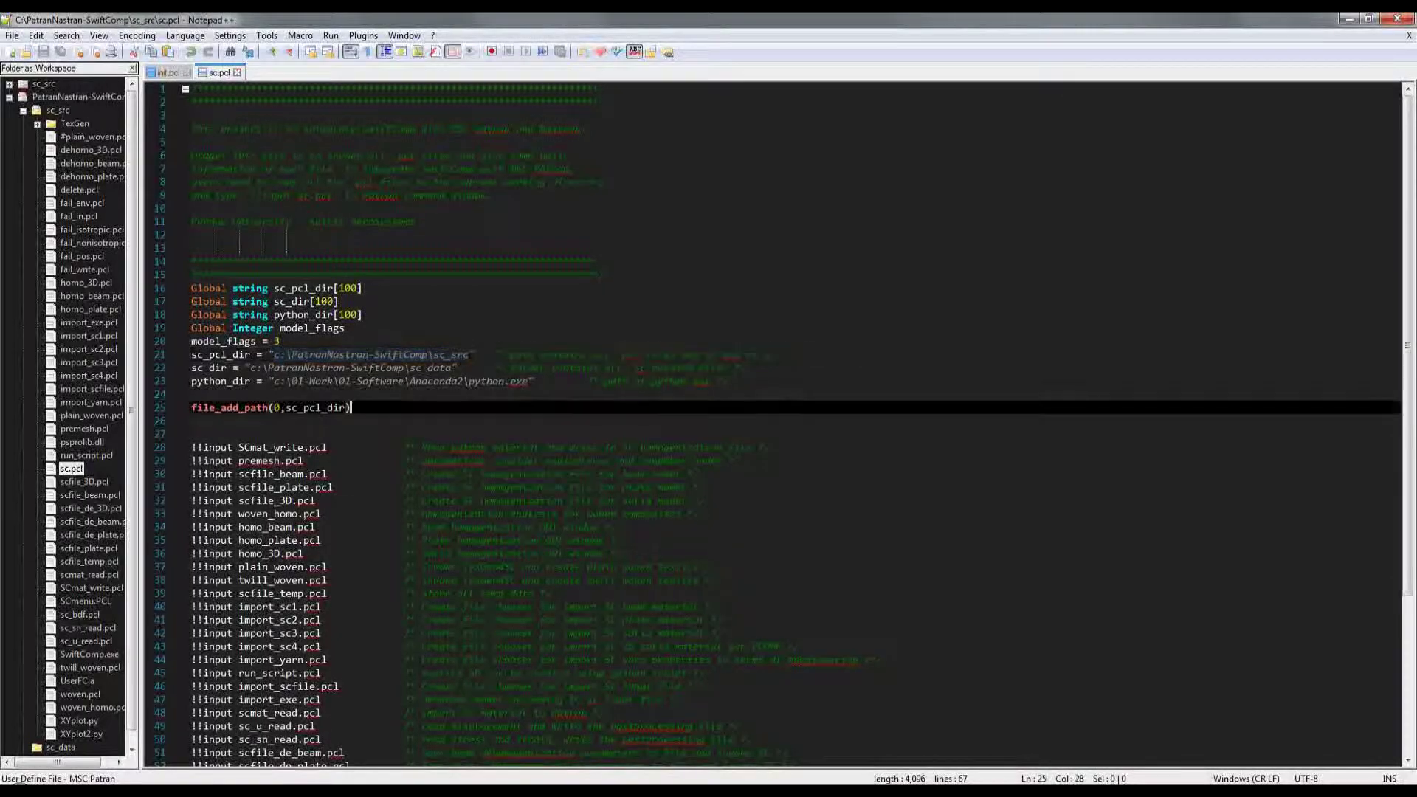
left_click_drag(723, 381, 729, 381)
left_click_drag(402, 380, 191, 354)
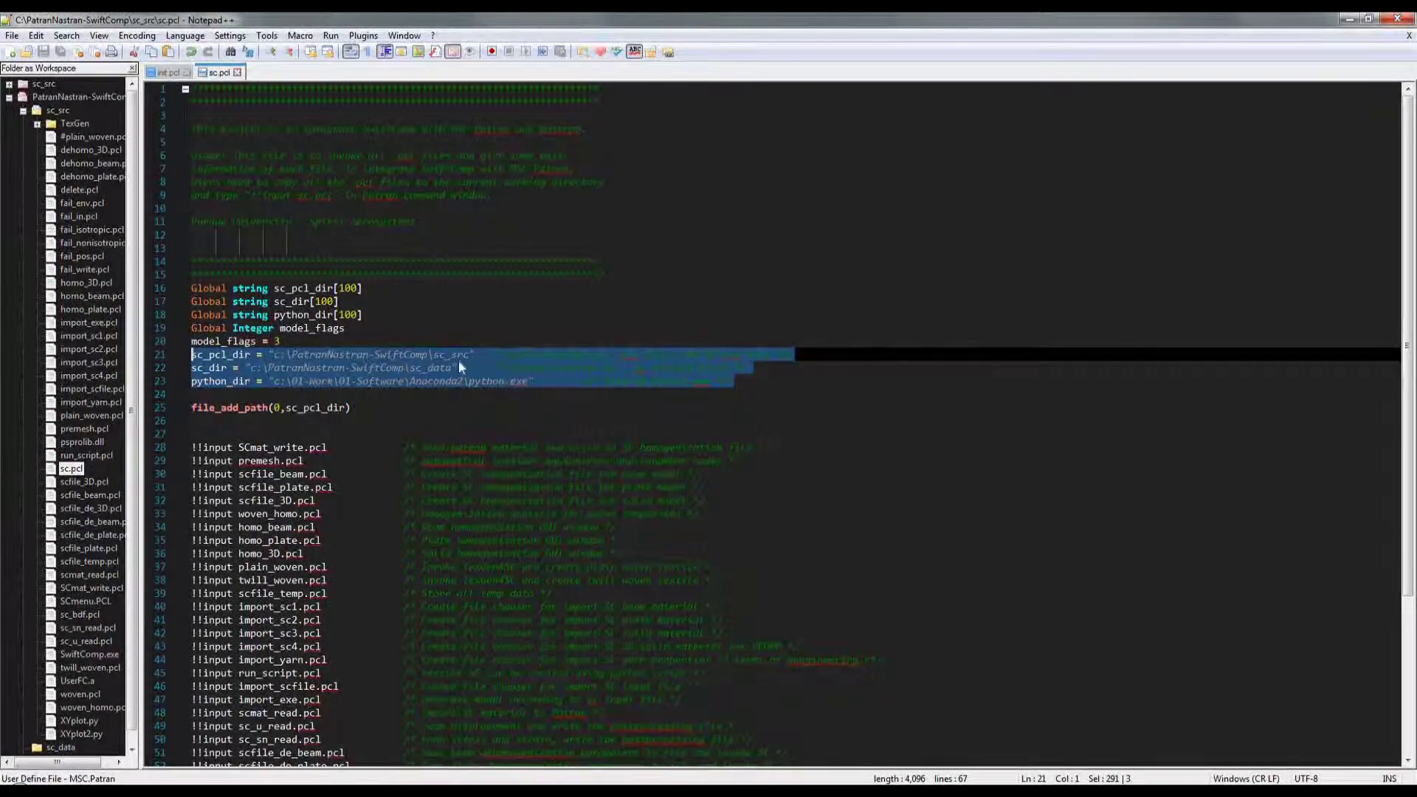
left_click(438, 354)
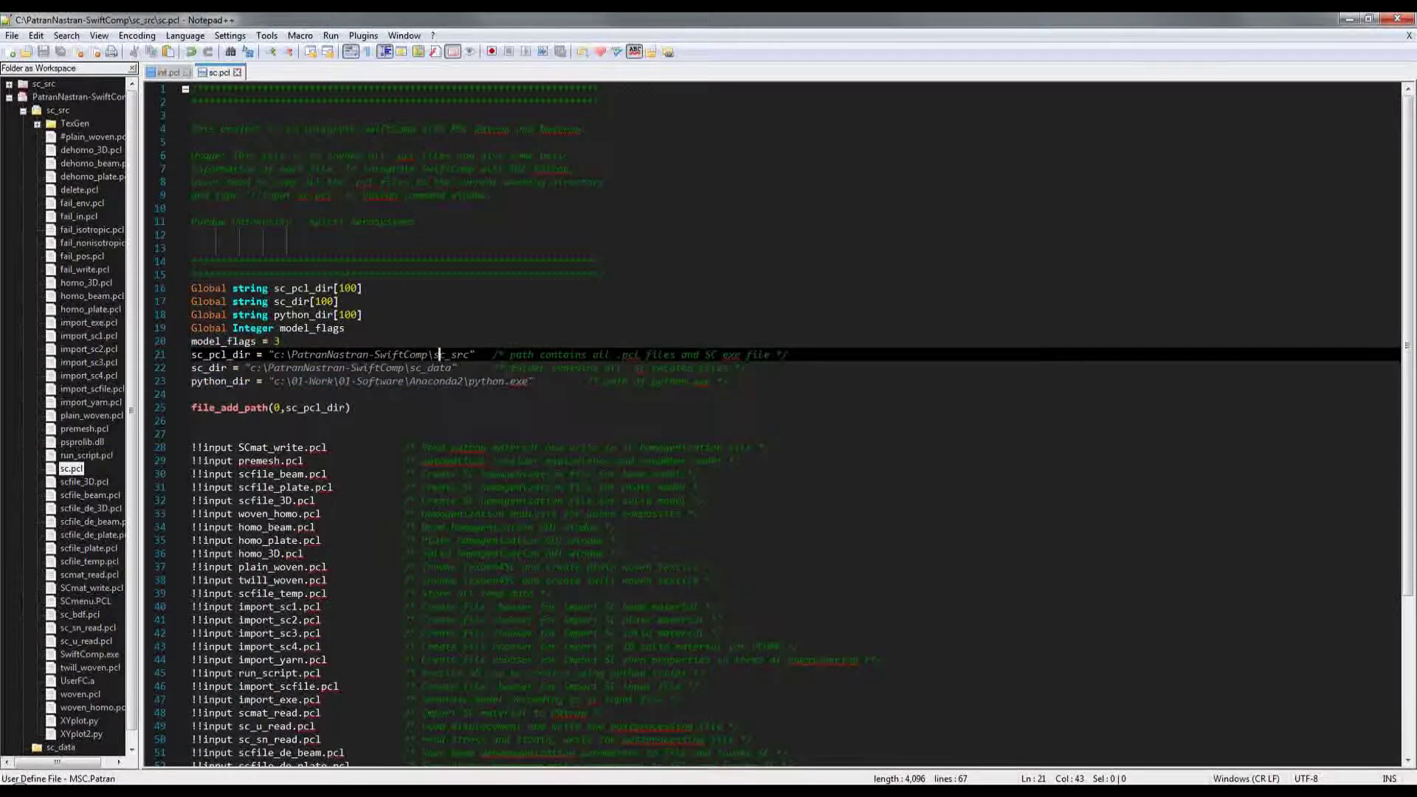
left_click_drag(504, 368, 569, 368)
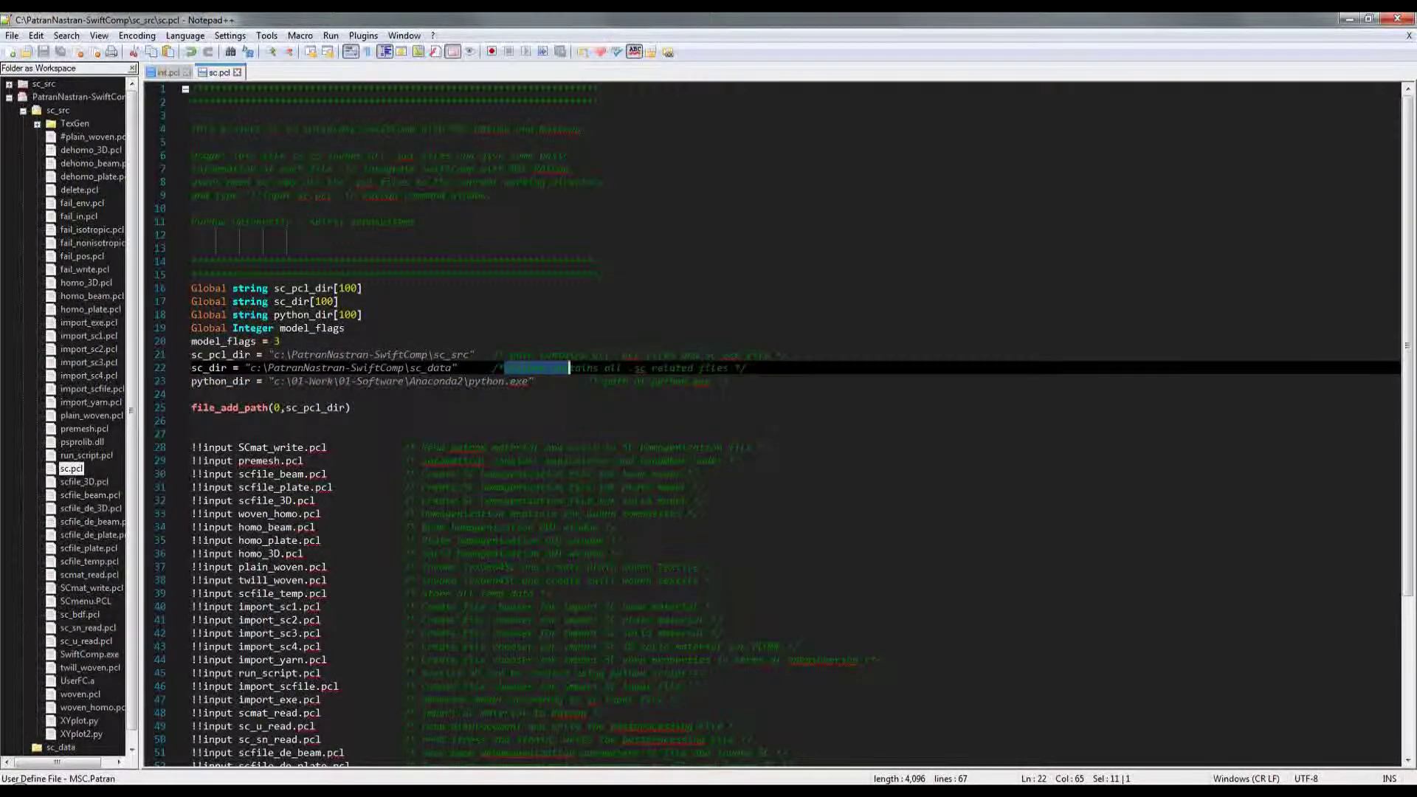
left_click_drag(191, 381, 628, 380)
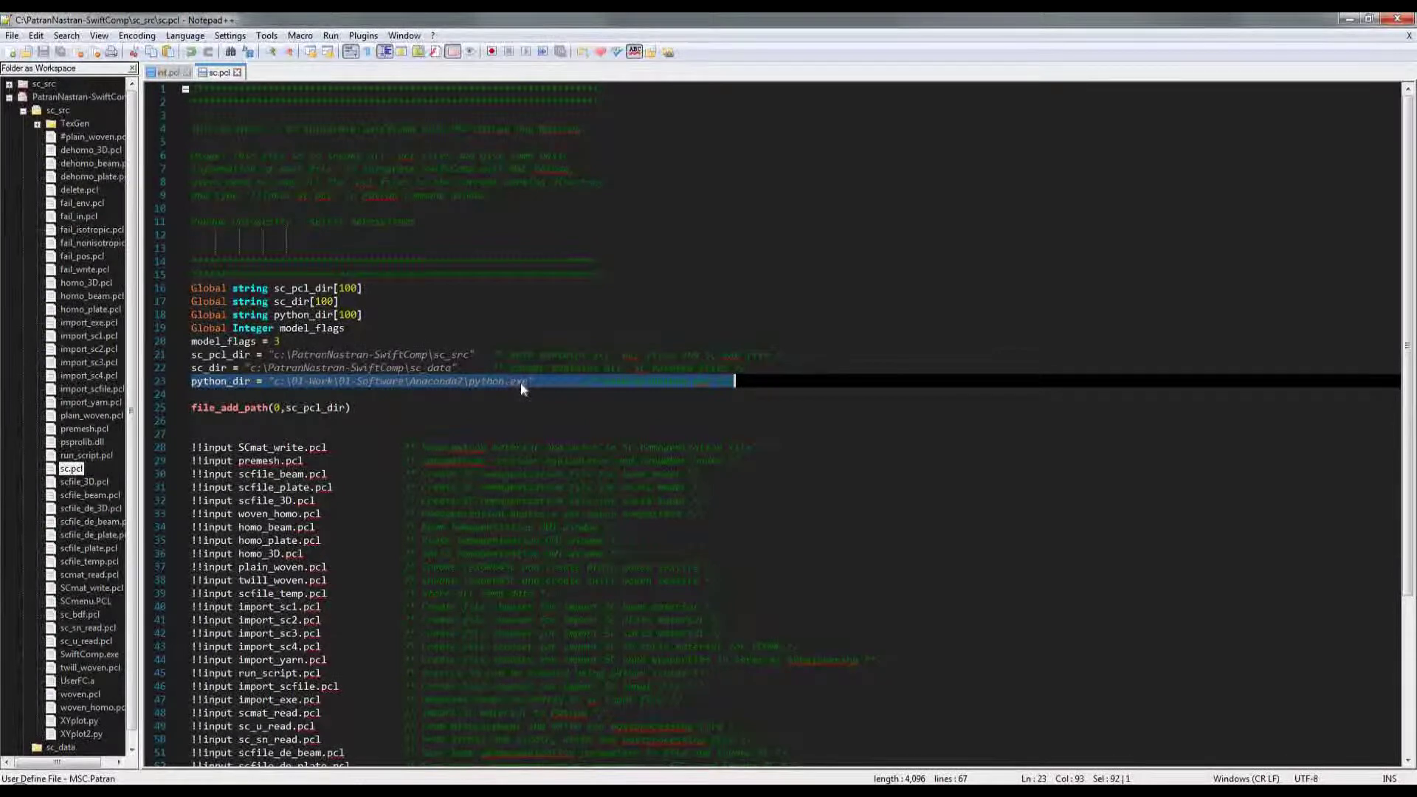
left_click(185, 384)
Open Installation.db from the PatranNastran-SwiftComp\1-Installation folder in Patran.
mouse_move(208, 777)
left_click(101, 721)
double_click(260, 110)
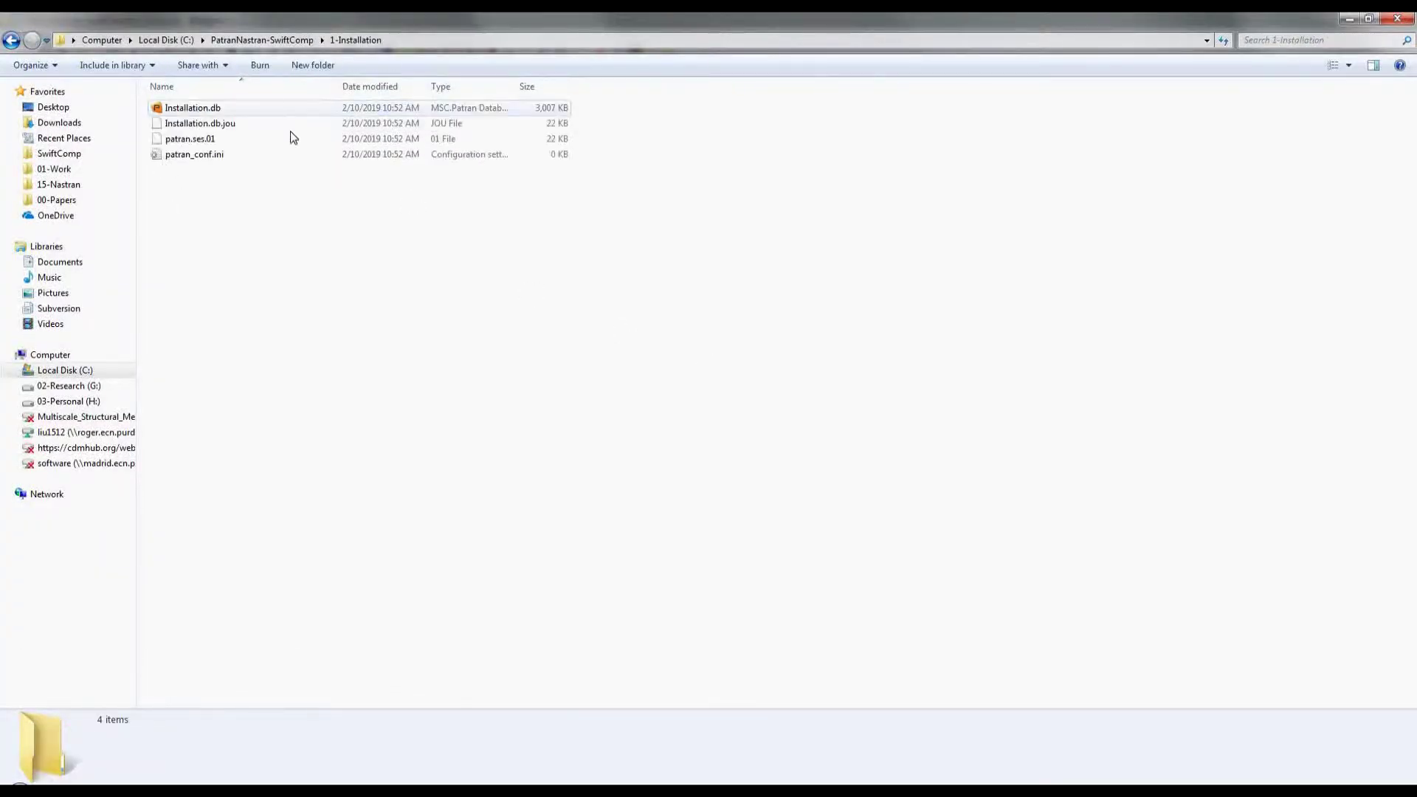
double_click(192, 110)
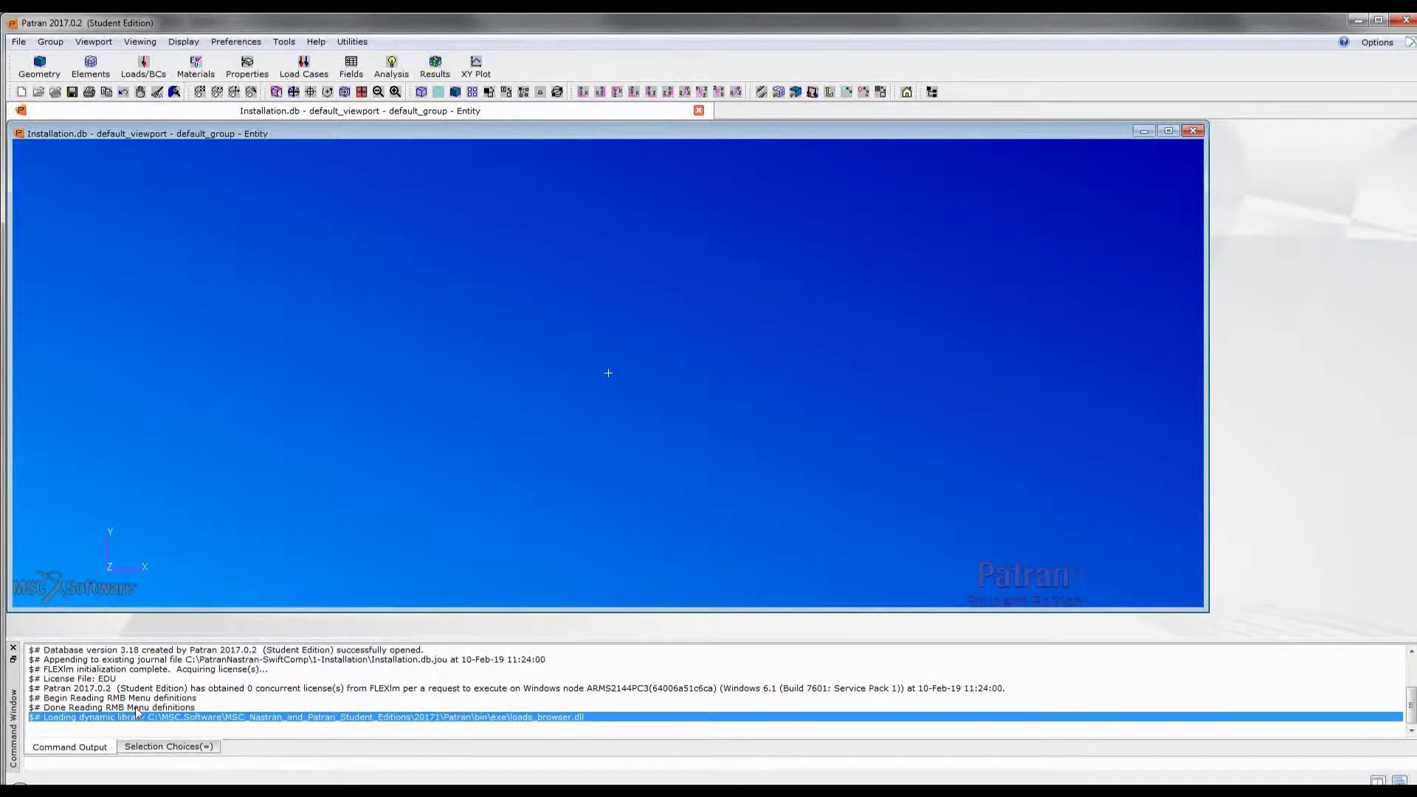
Run !!input sc.pcl at the Patran command line to add the SwiftComp menu.
left_click(60, 760)
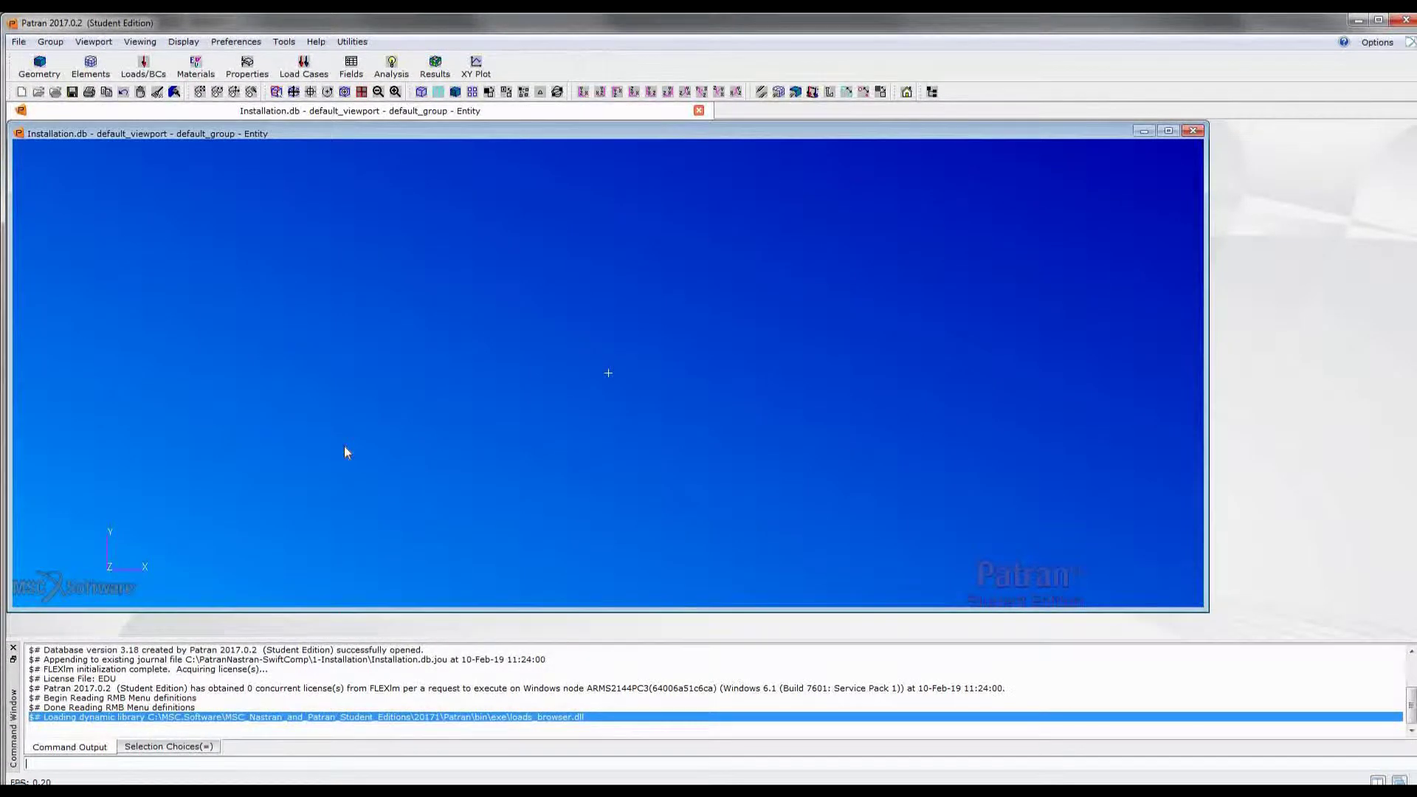
type("!!input sc.pcl")
key("Return")
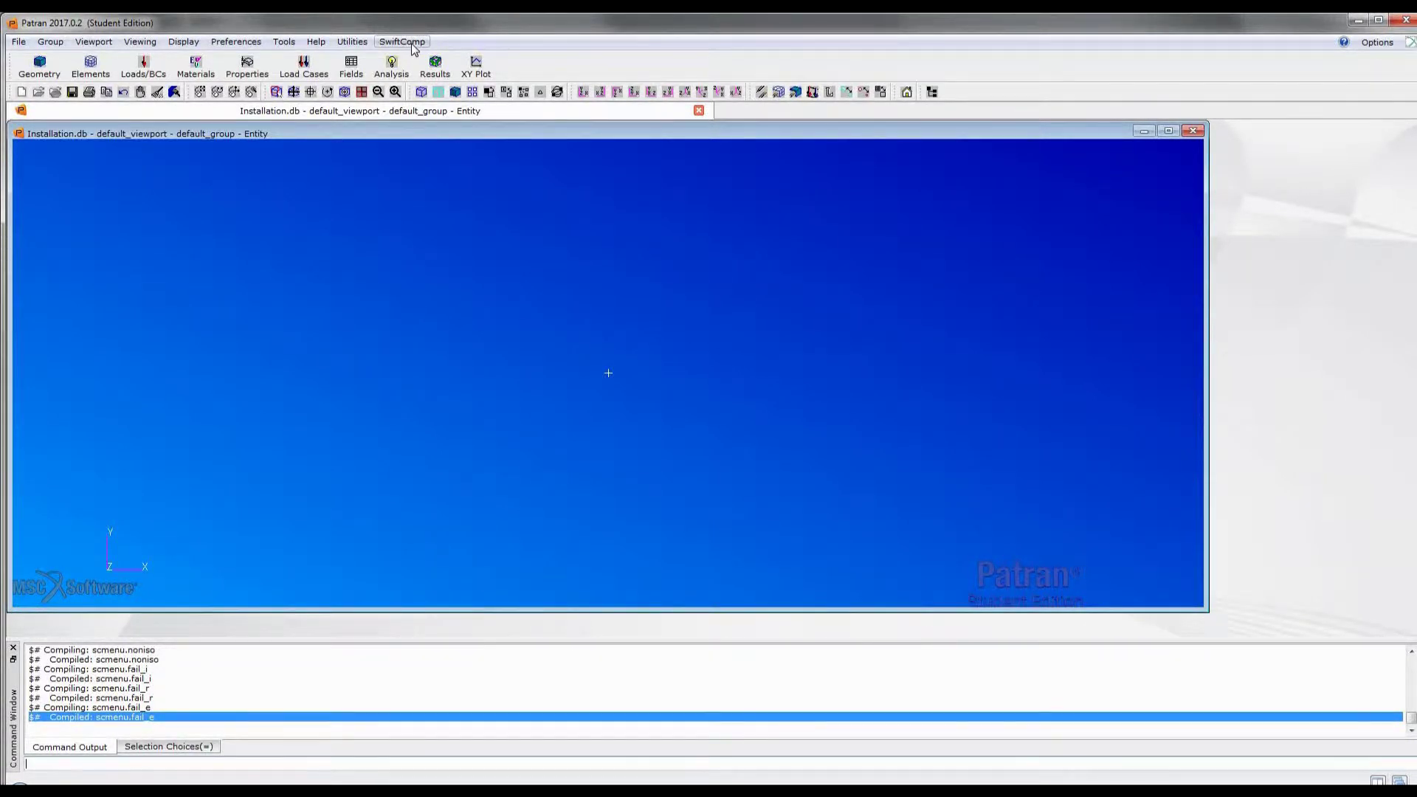
left_click(415, 45)
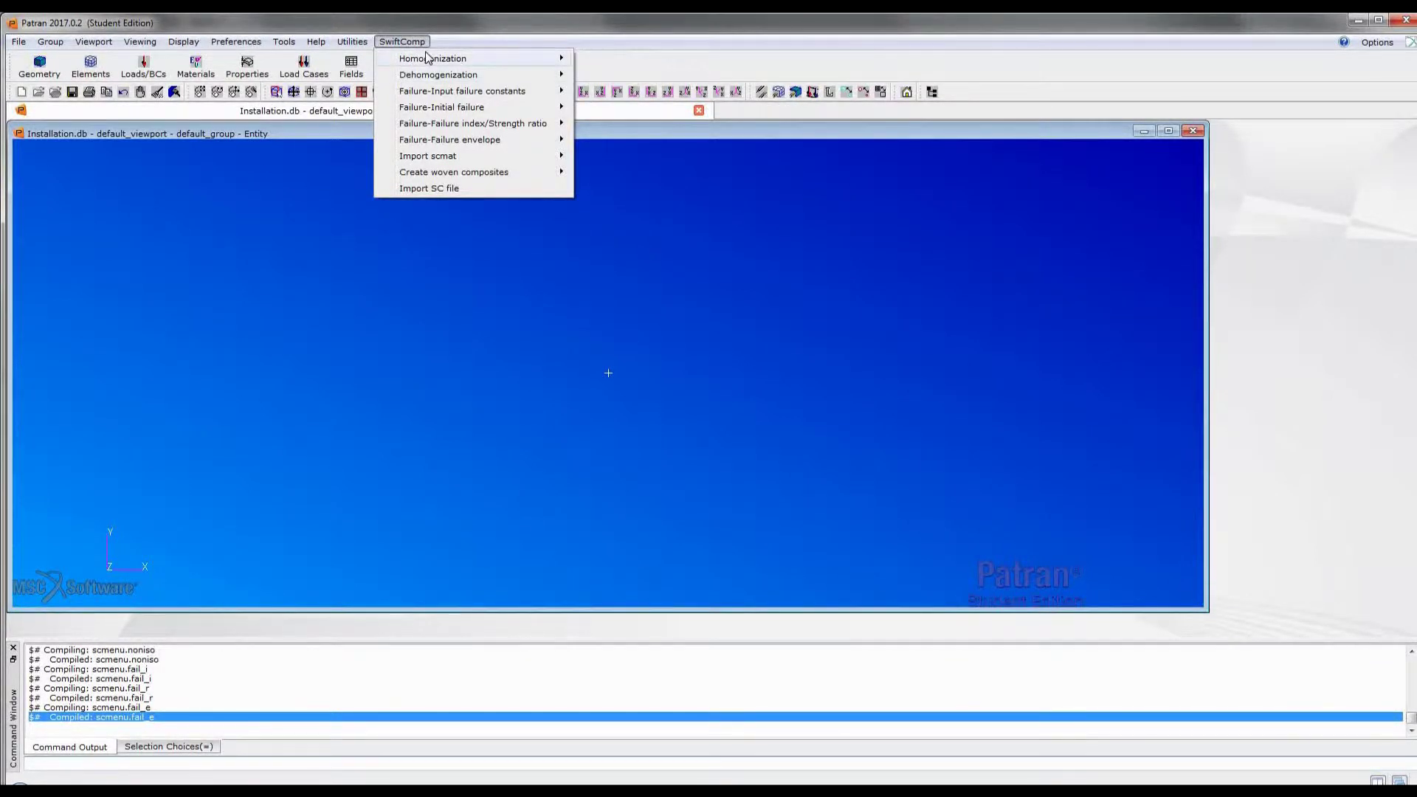
mouse_move(426, 56)
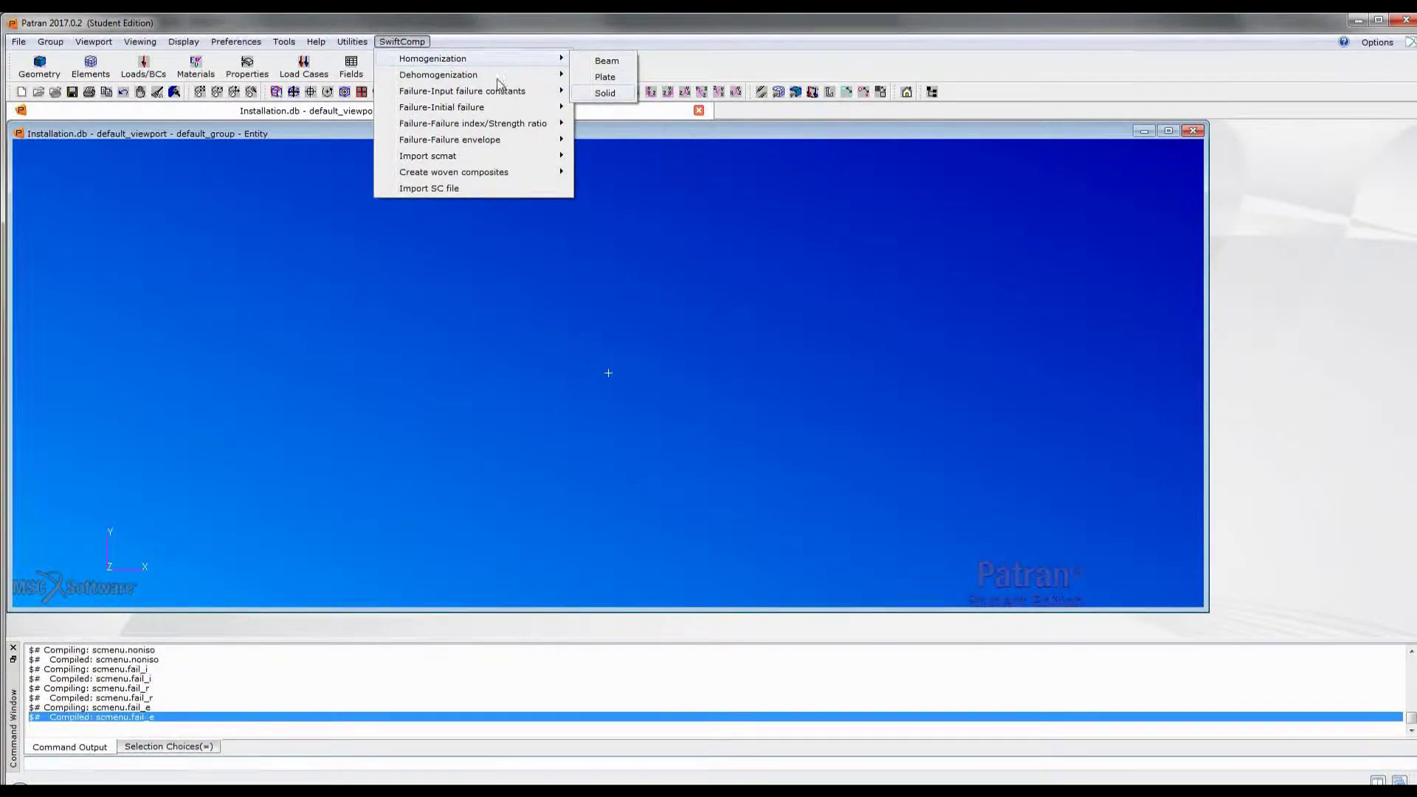
mouse_move(454, 82)
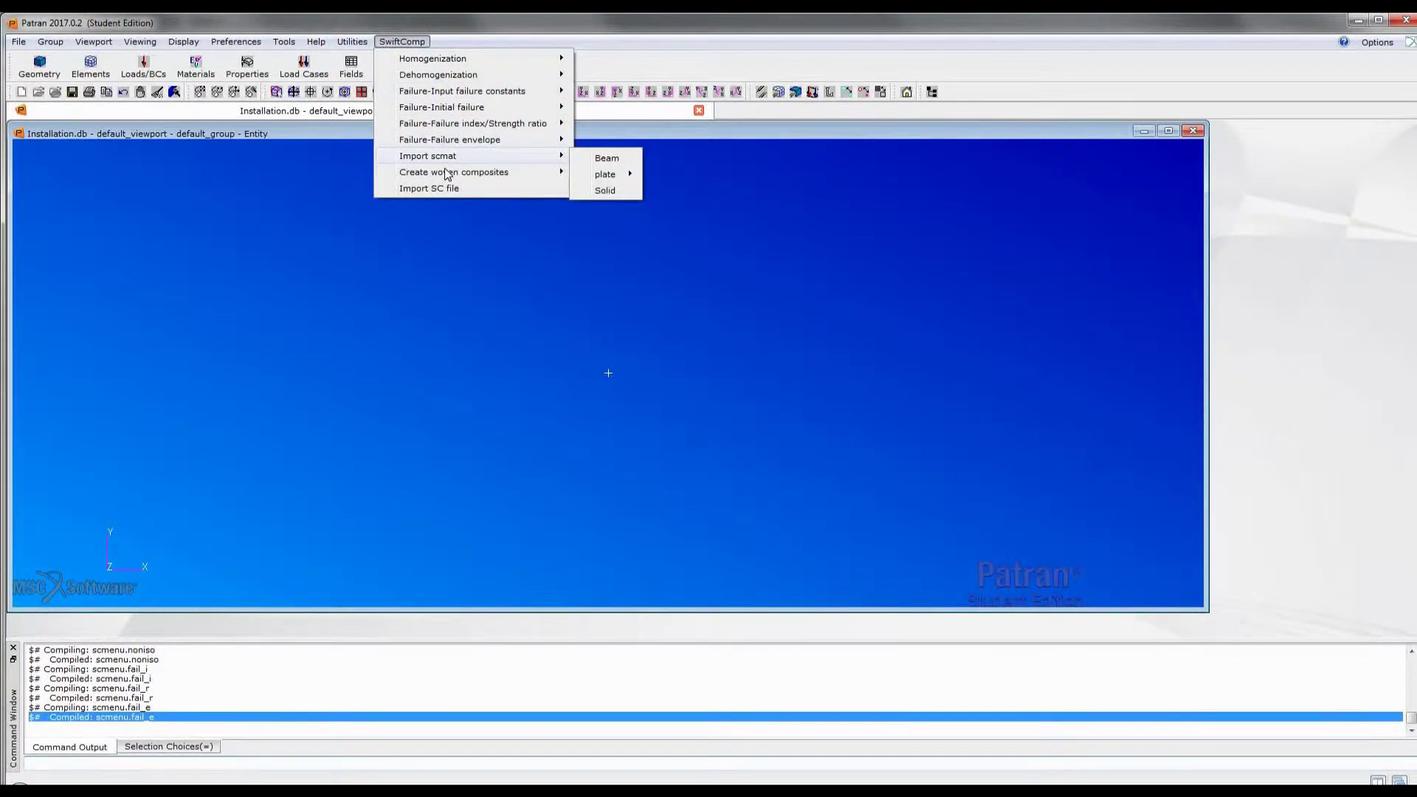
mouse_move(447, 174)
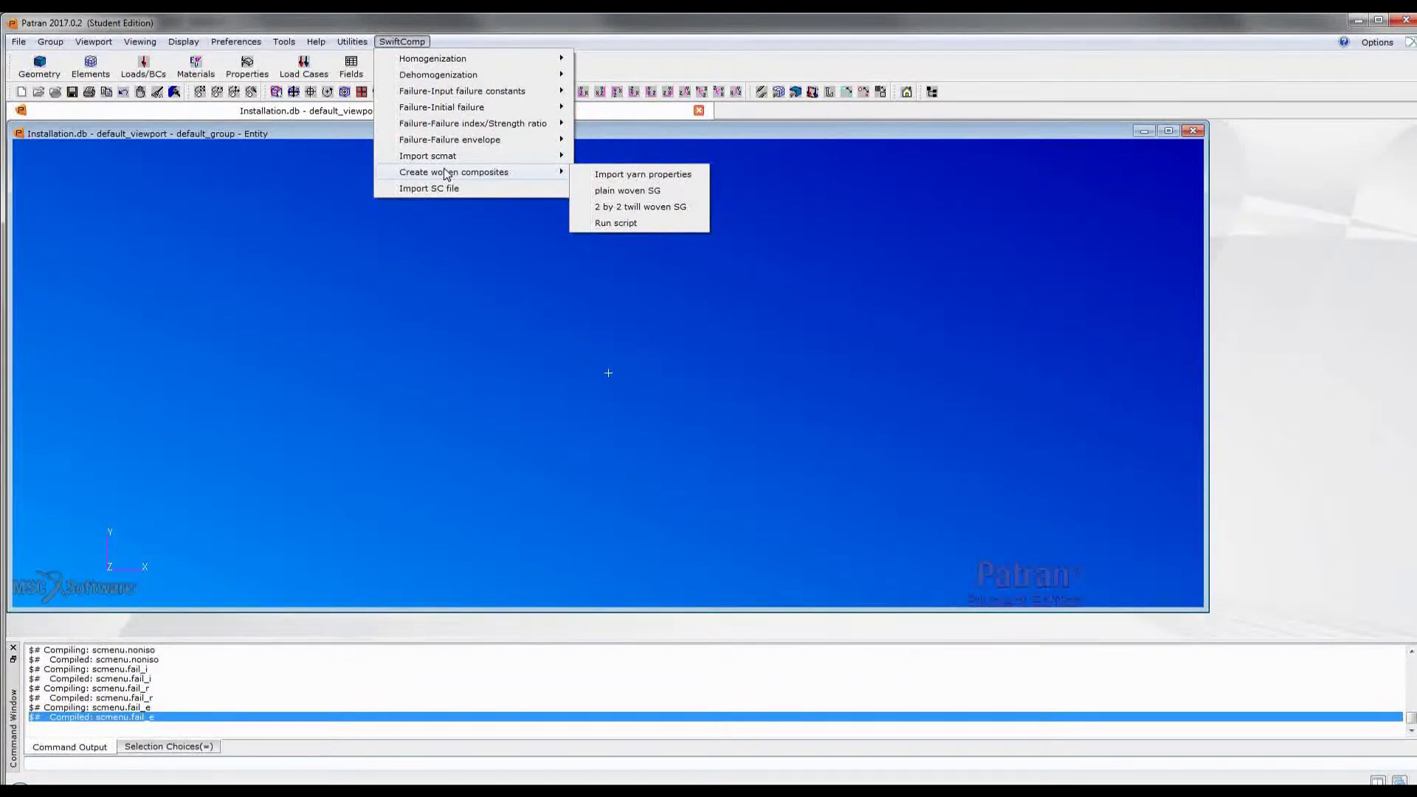
left_click(234, 198)
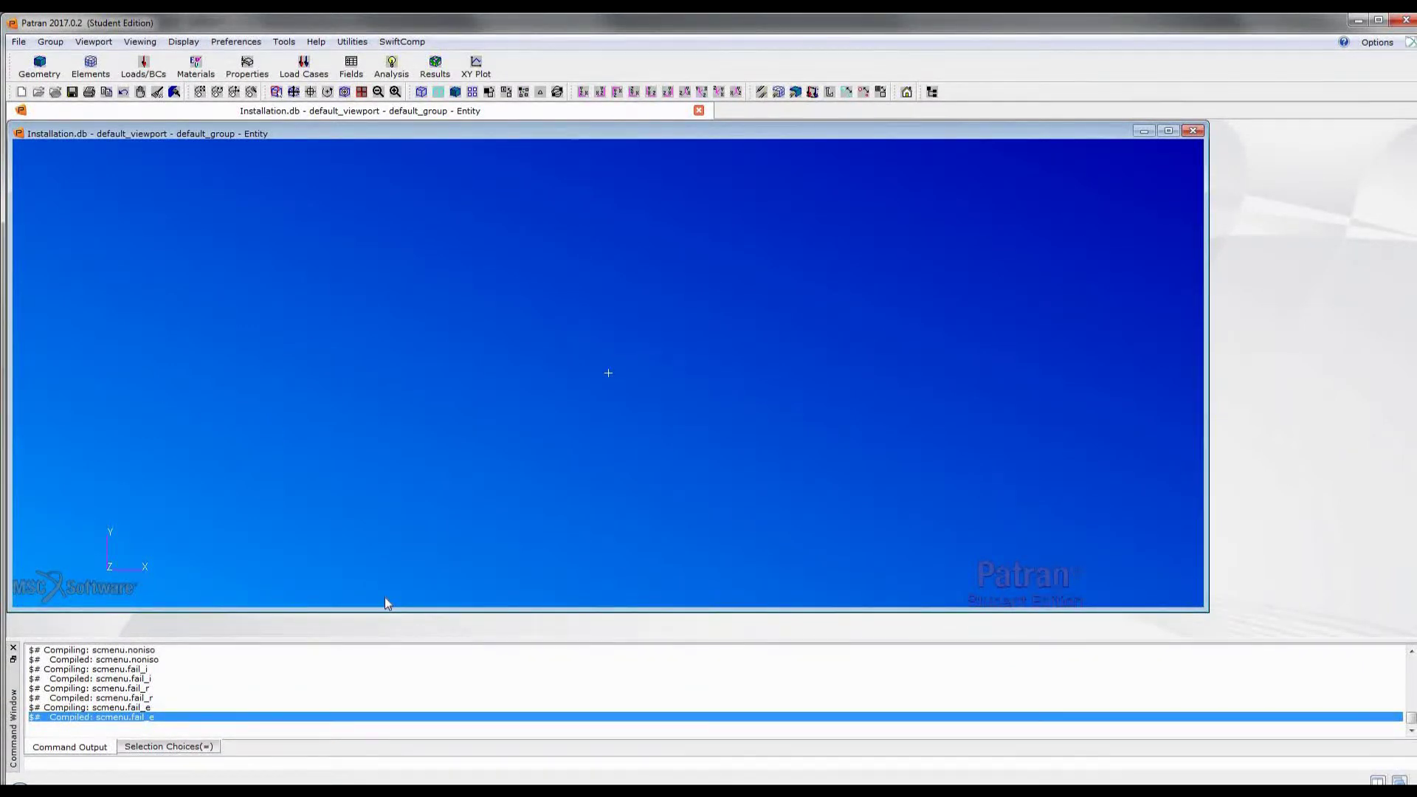
left_click(412, 45)
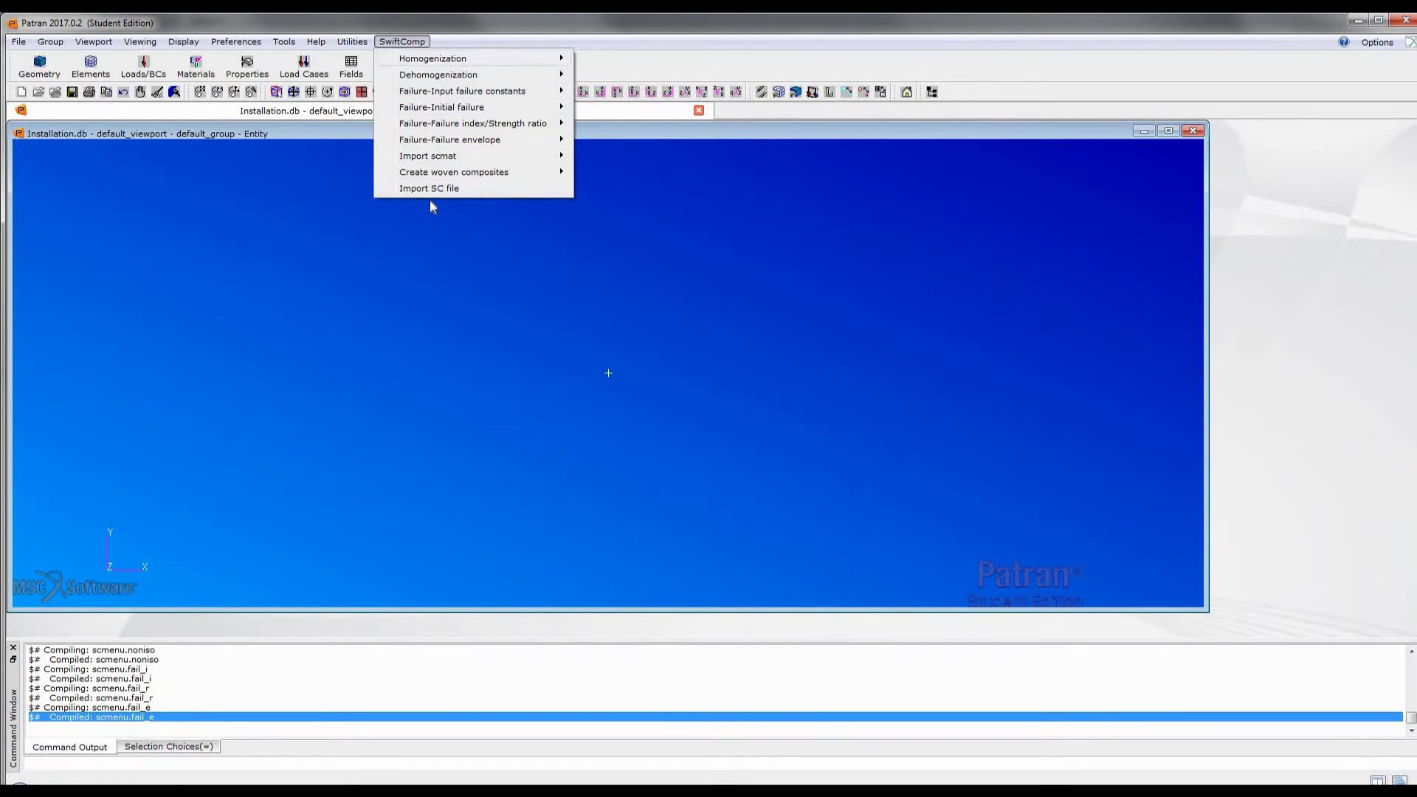
left_click(400, 330)
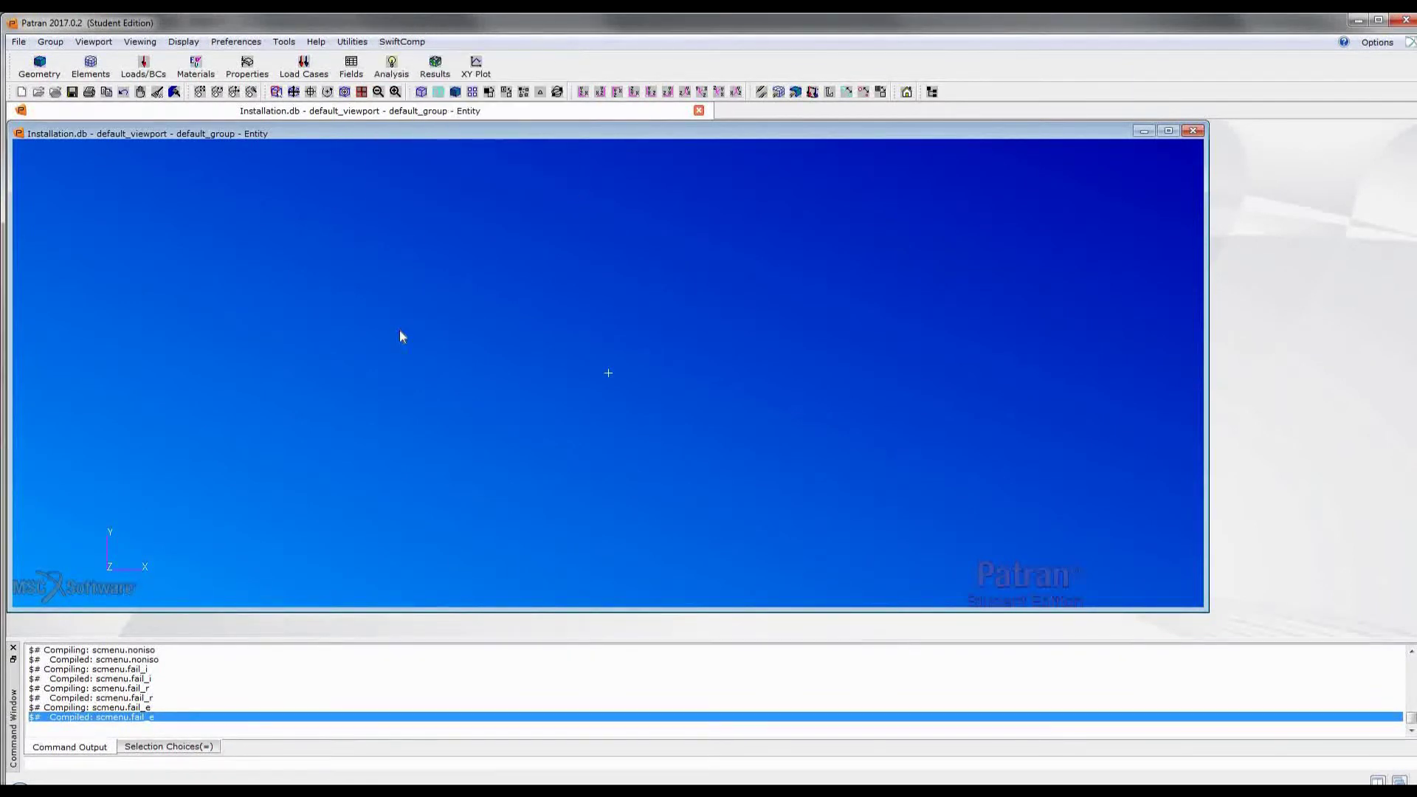